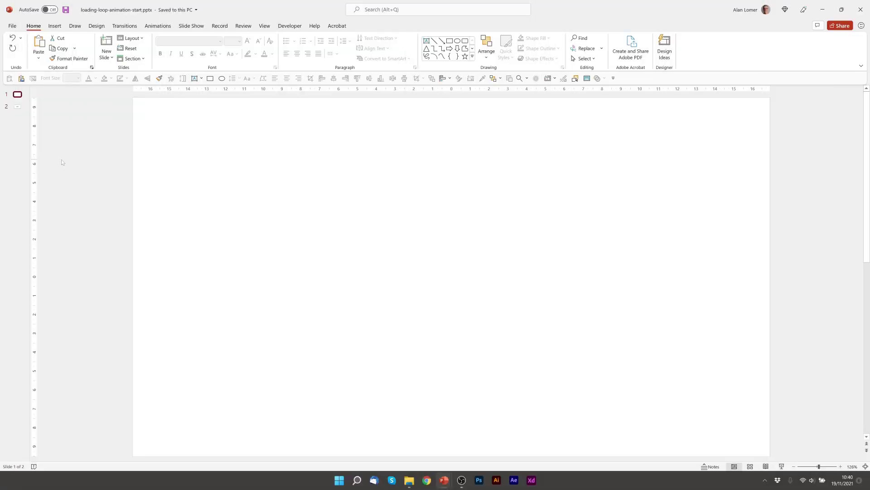
Step: Copy the three colour swatches from slide 2 to slide 1 and park them above the top edge
key("Page_Down")
left_click_drag(245, 215, 634, 362)
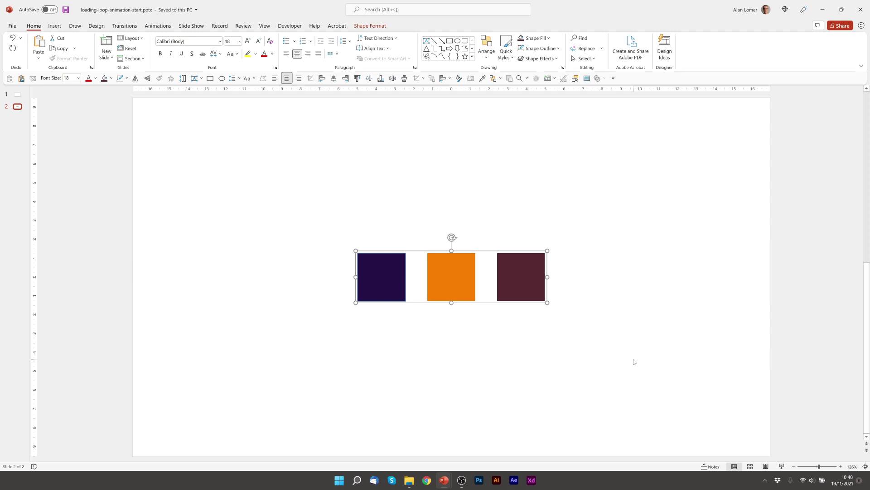
left_click(18, 94)
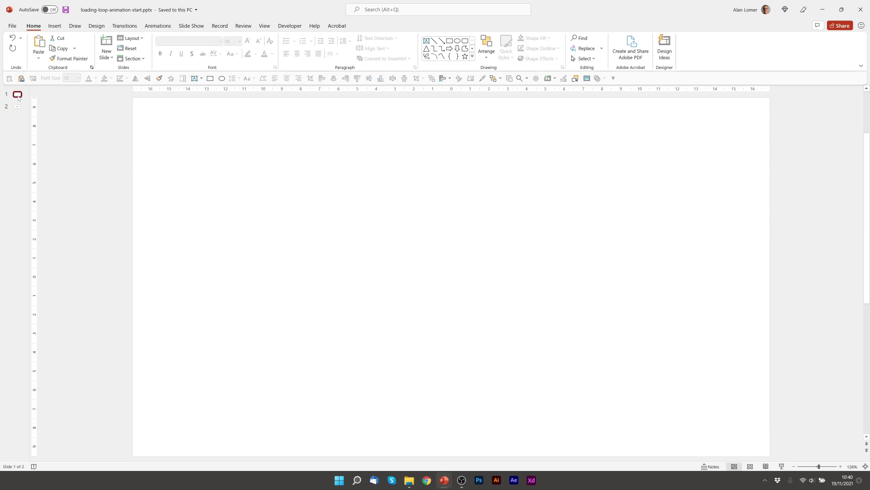
key("ctrl+v")
left_click(793, 466)
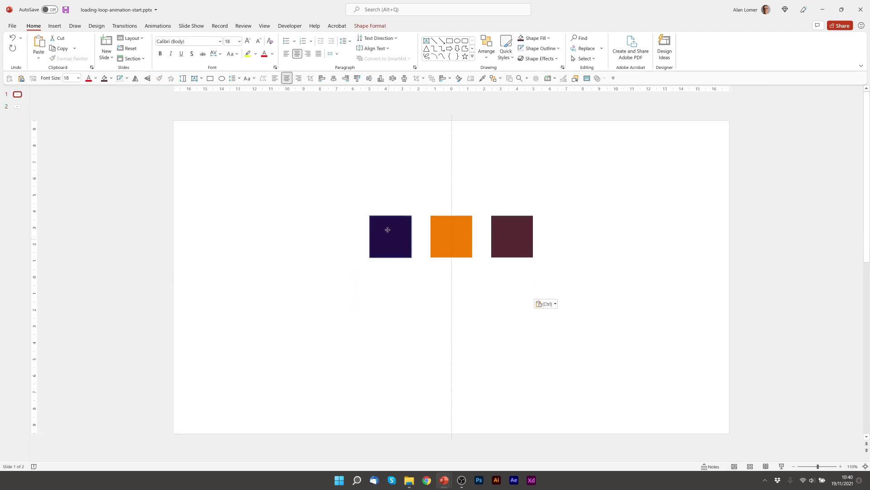
left_click_drag(383, 236, 377, 97)
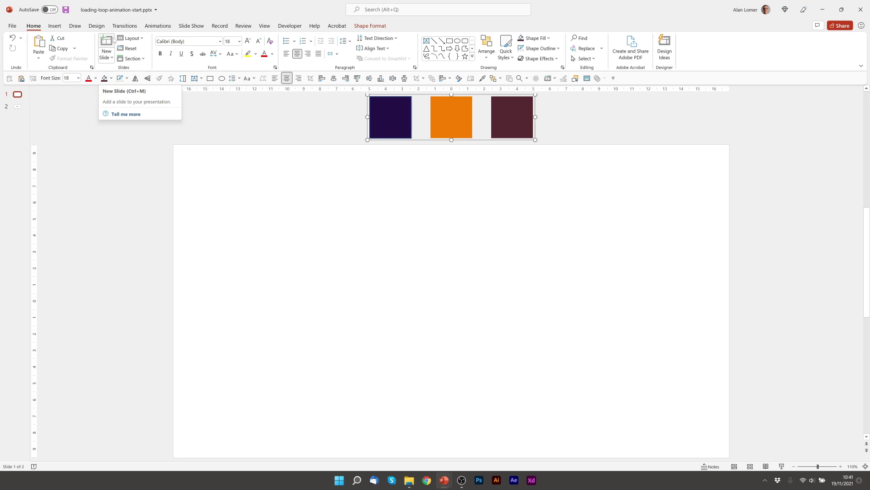
Step: Draw a vertical line and set its line width to 4
left_click(435, 41)
left_click_drag(424, 249, 423, 310)
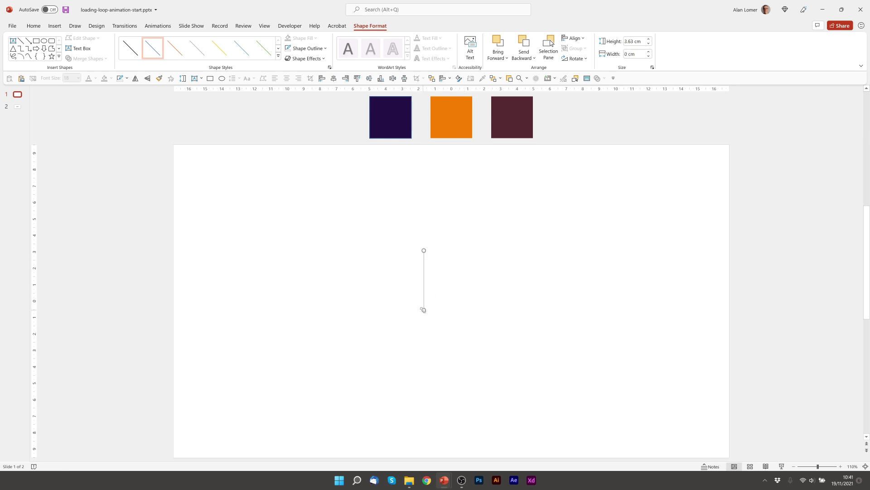
right_click(423, 285)
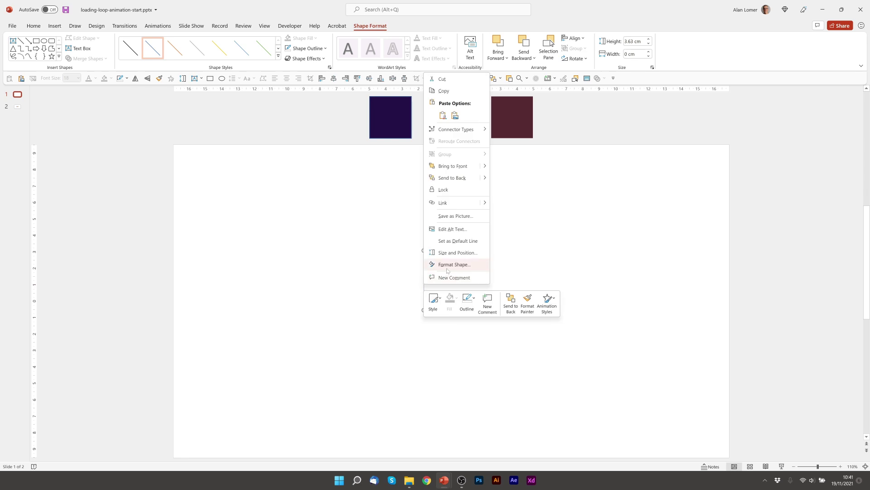
left_click(447, 269)
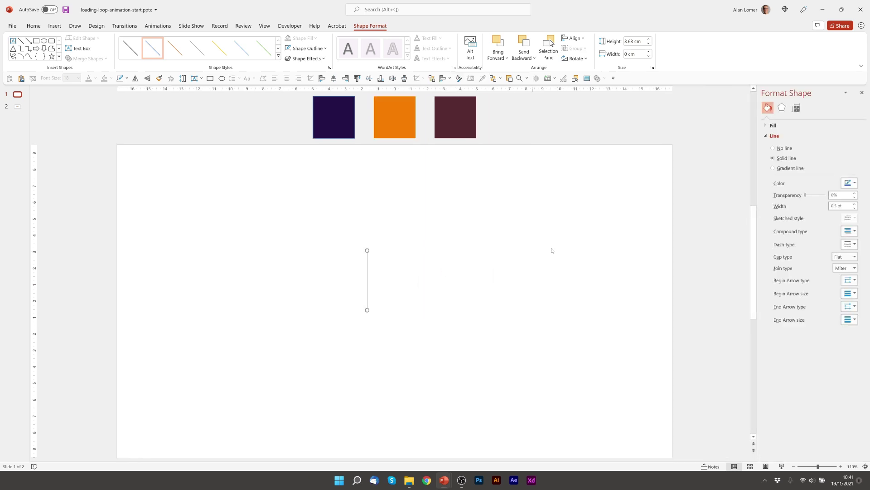
left_click(805, 205)
type("4")
key("Return")
Step: Make the line 10 cm tall and centre it horizontally and vertically on the slide
left_click(797, 108)
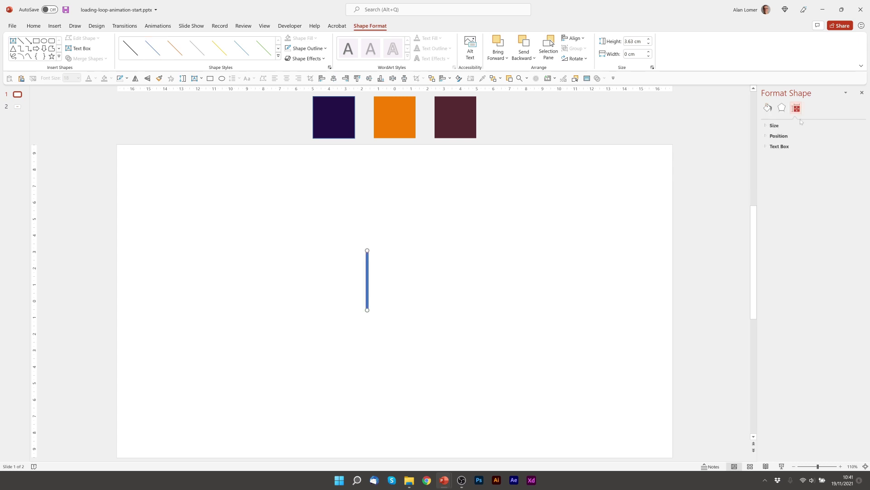
left_click(772, 126)
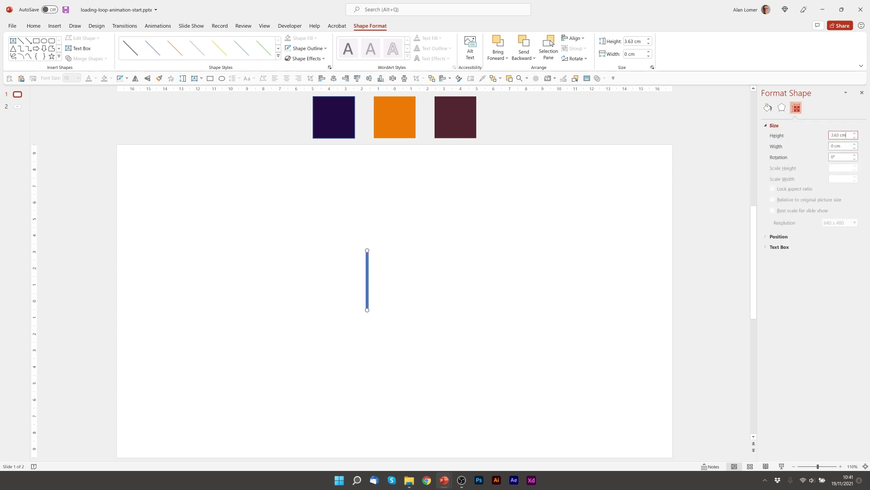
key("Tab")
type("10")
key("Tab")
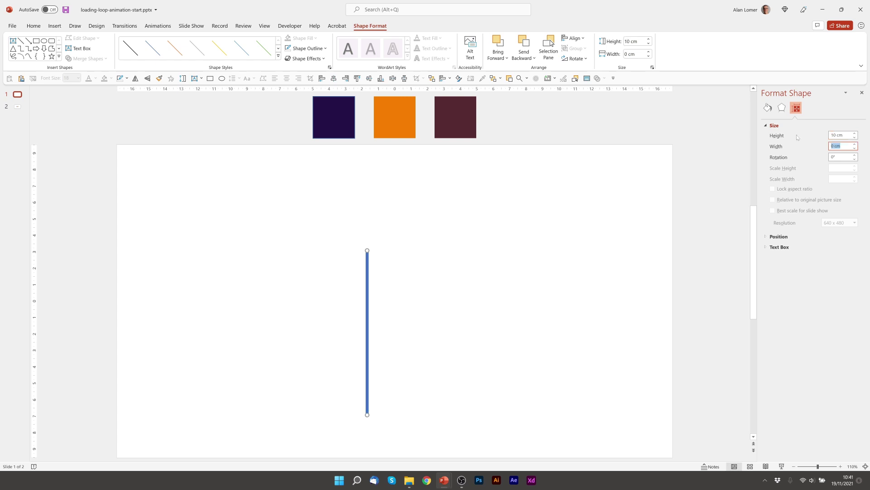
left_click(334, 78)
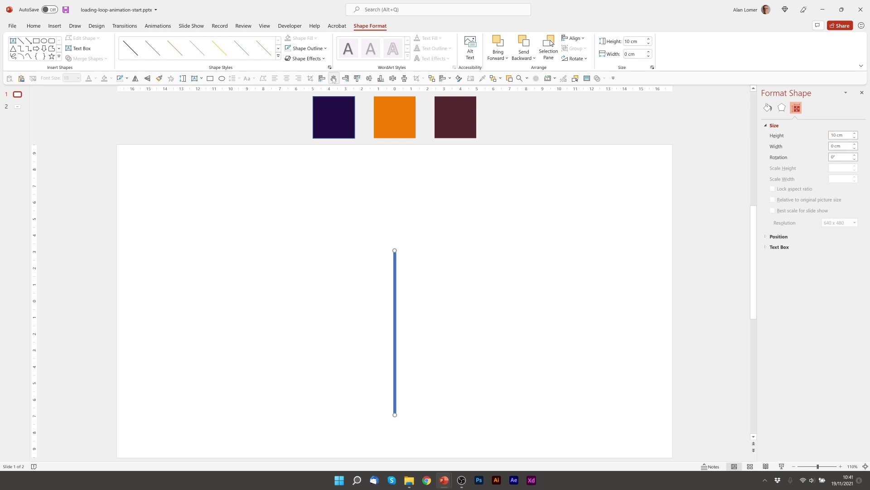
left_click(369, 78)
Step: Colour the line outline maroon by eyedropping the third swatch
key("alt+h")
key("s")
key("o")
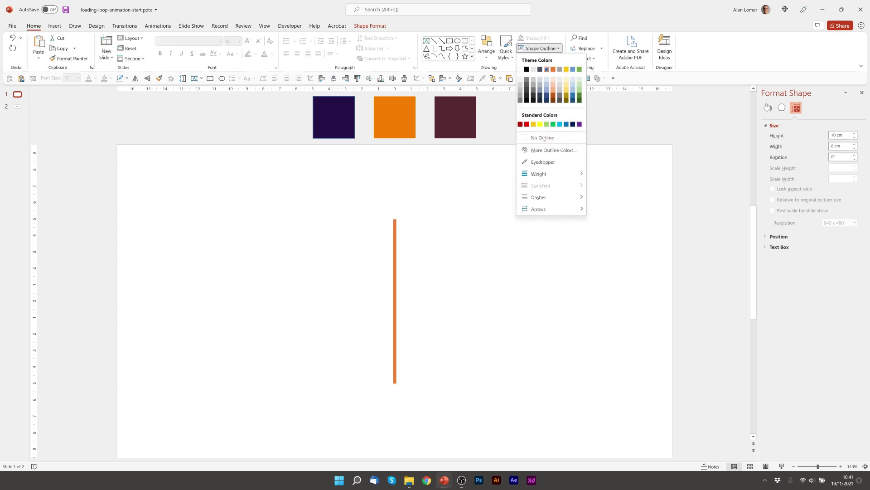
left_click(545, 161)
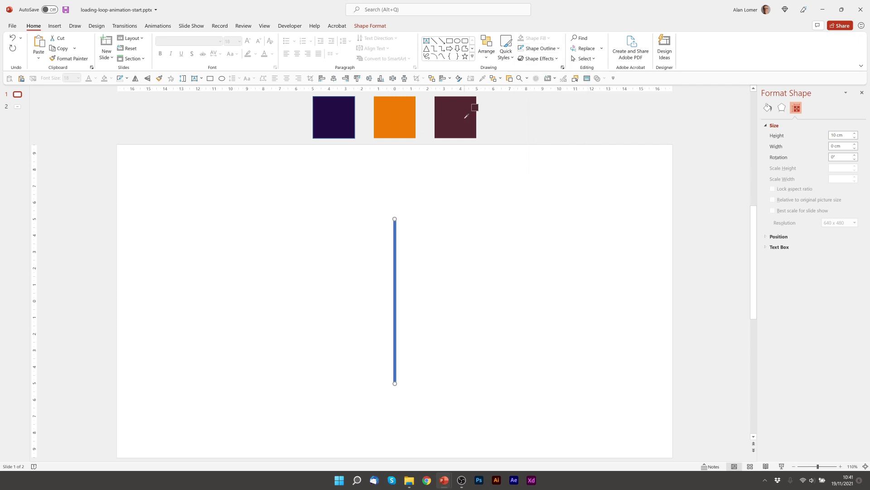
mouse_move(465, 117)
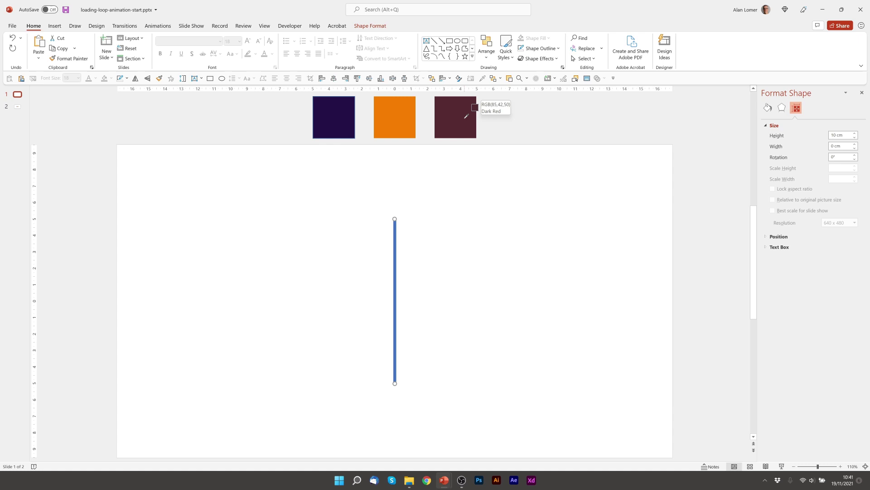
left_click(465, 117)
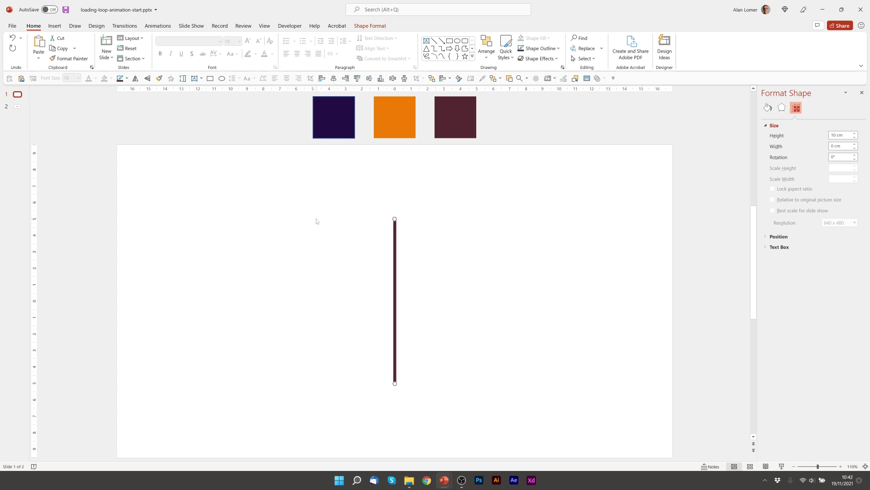
Step: Duplicate the line, rotate the copy 90° and centre it to form a cross
key("ctrl+d")
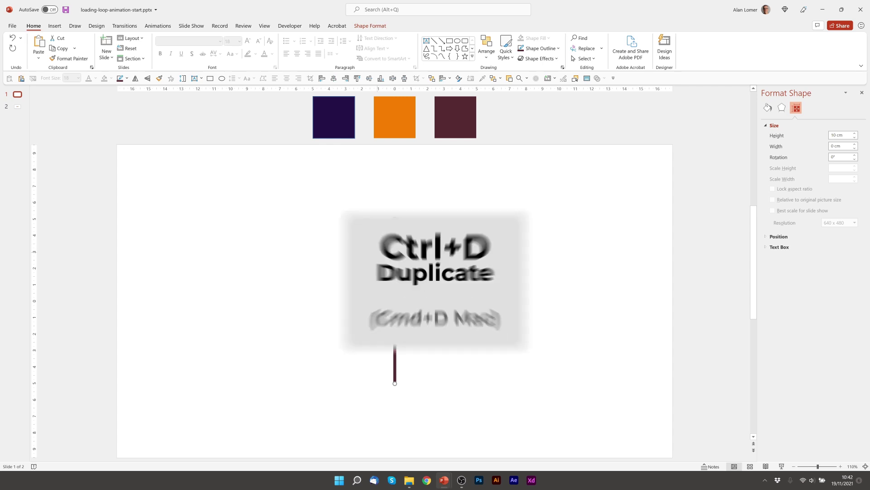
left_click(841, 157)
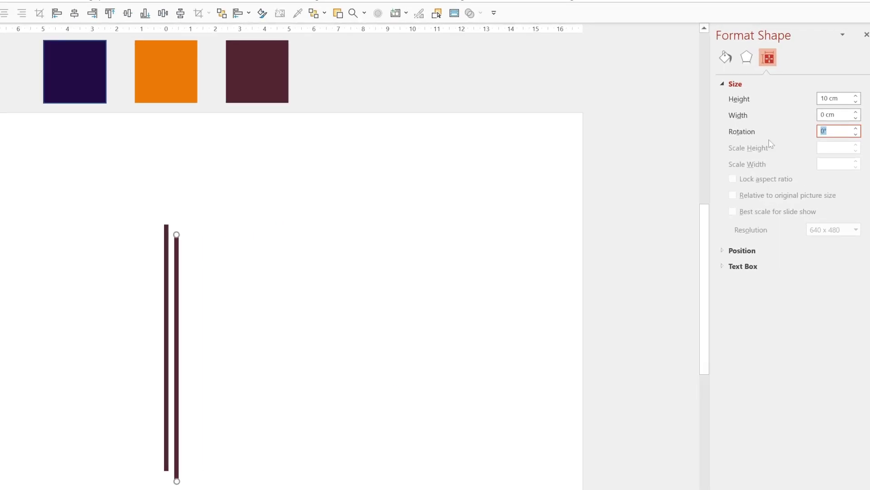
type("90")
key("Return")
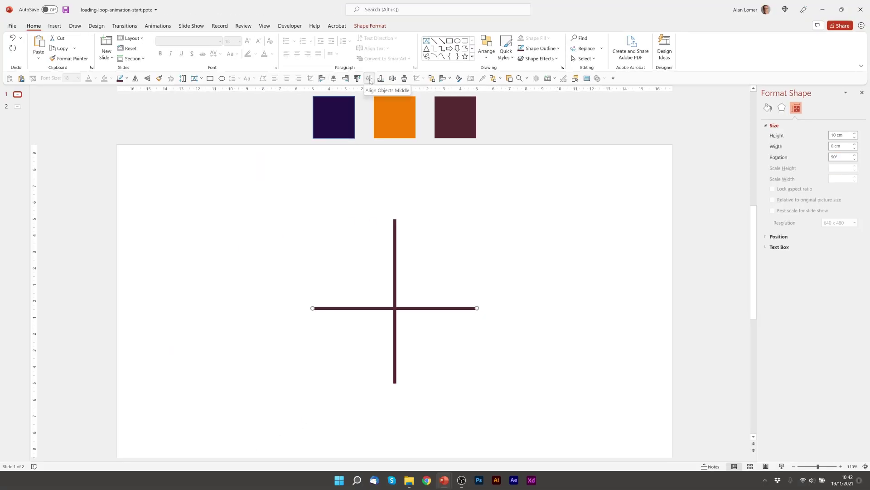
left_click(370, 79)
Step: Add a 45° rotated copy of the line centred on the cross
key("ctrl+d")
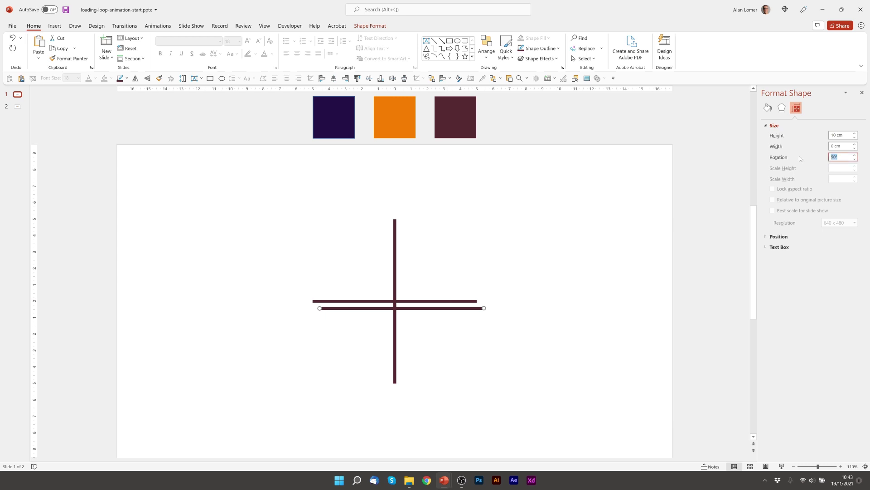
type("45")
key("Return")
left_click(393, 79)
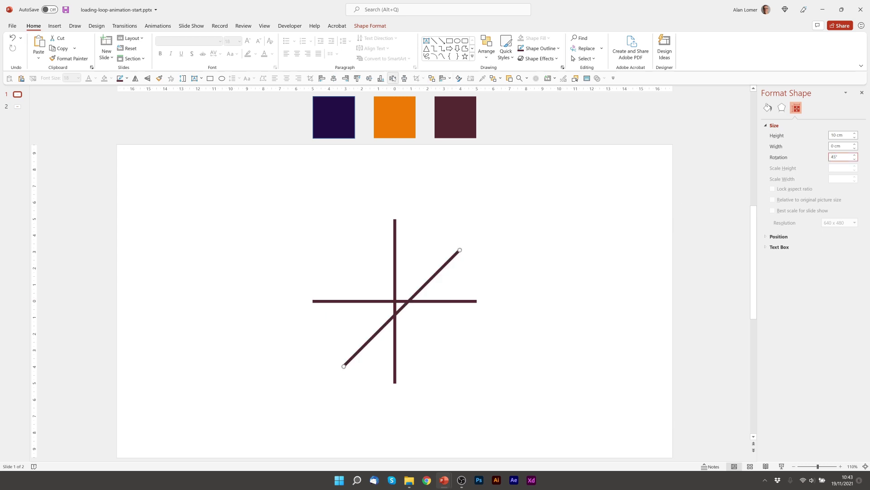
left_click(333, 79)
Step: Add a -45° rotated copy centred on the star, completing eight spokes
left_click(333, 301)
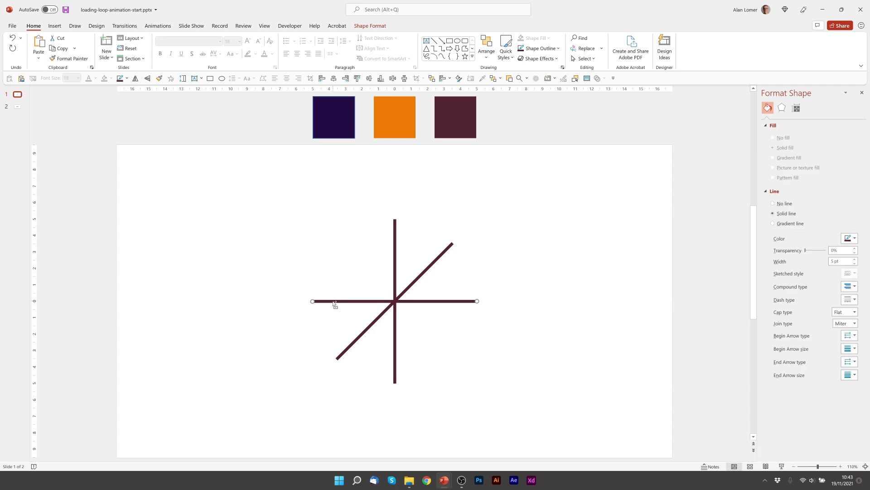
key("ctrl+d")
left_click(796, 108)
left_click(843, 156)
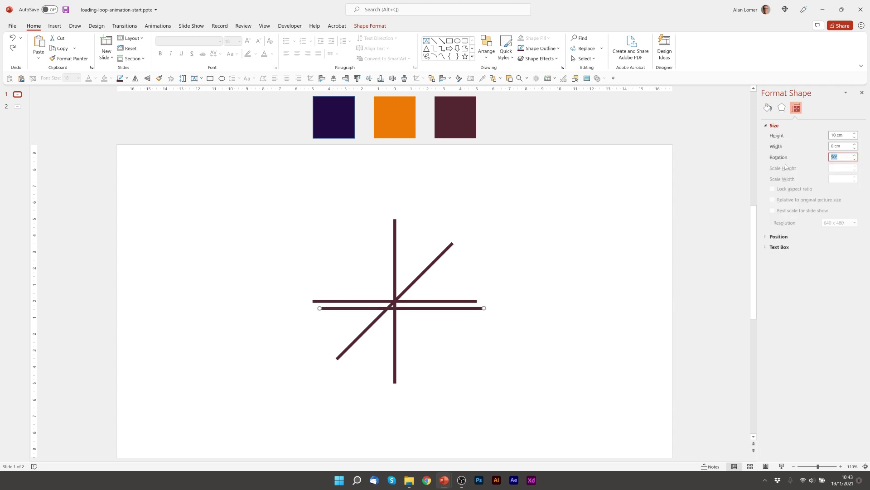
type("-45")
key("Return")
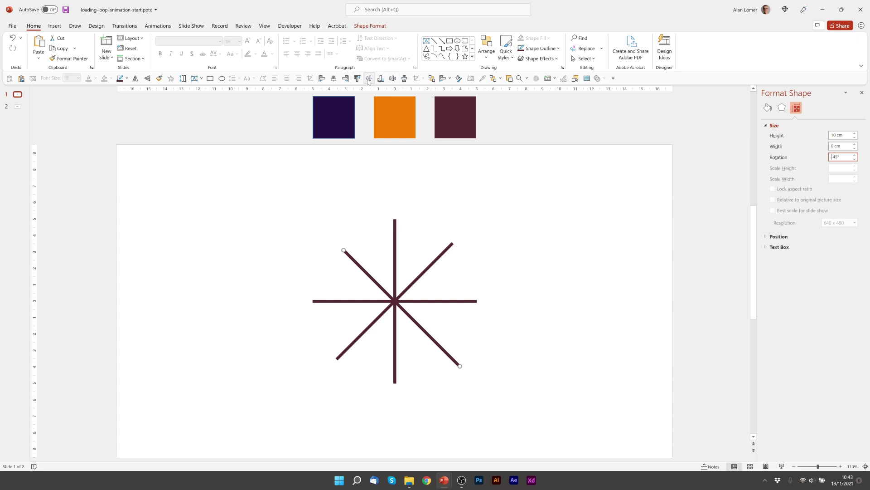
left_click(344, 79)
left_click(218, 262)
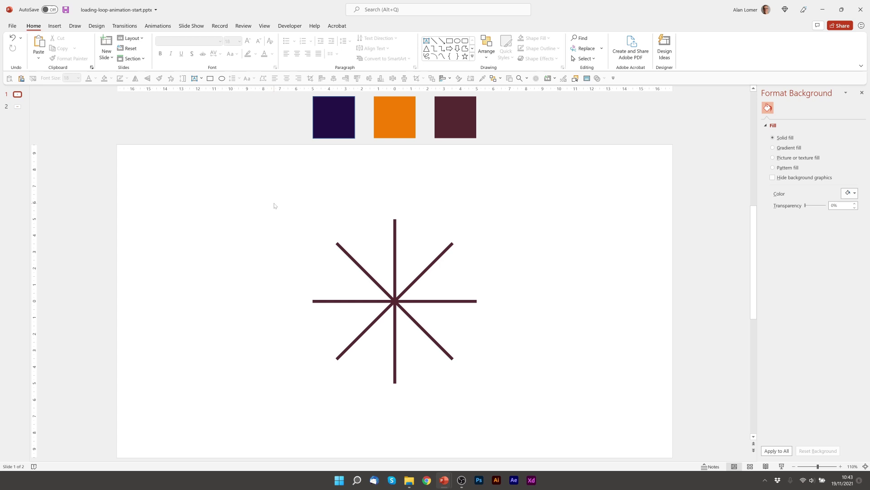
Step: Group the eight star lines, duplicate the group and centre the copy over the original
left_click_drag(273, 198, 545, 443)
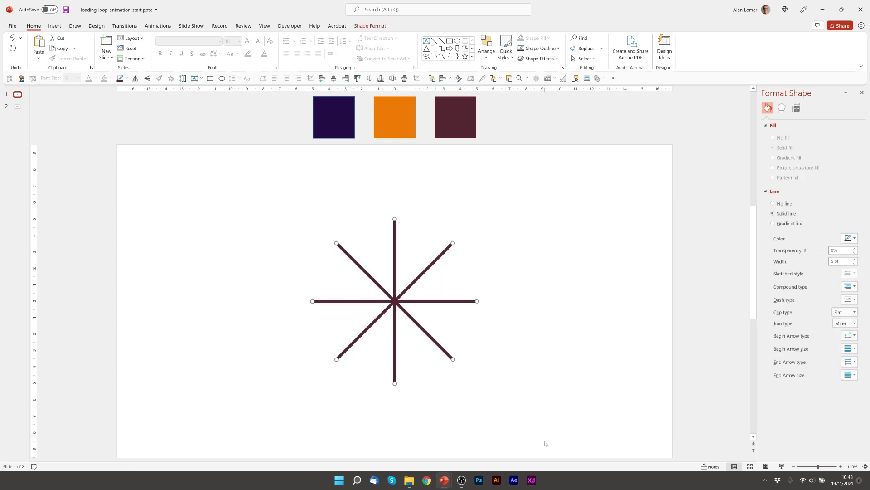
key("ctrl+g")
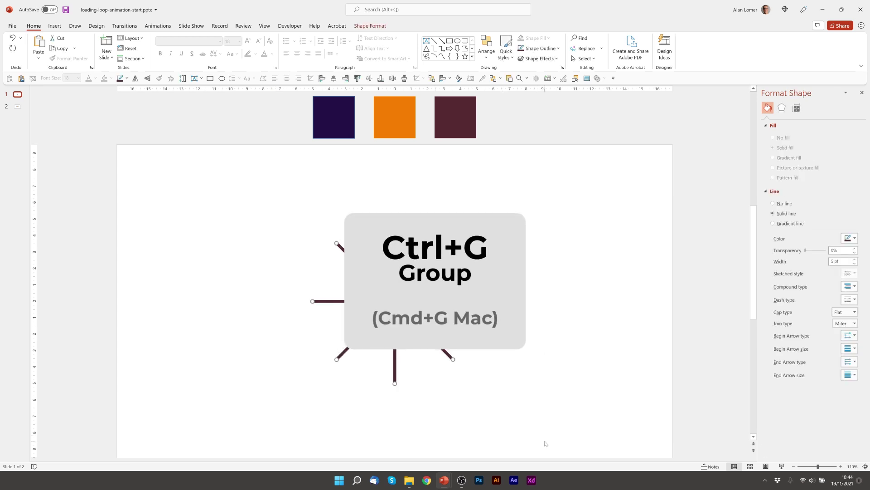
key("ctrl+g")
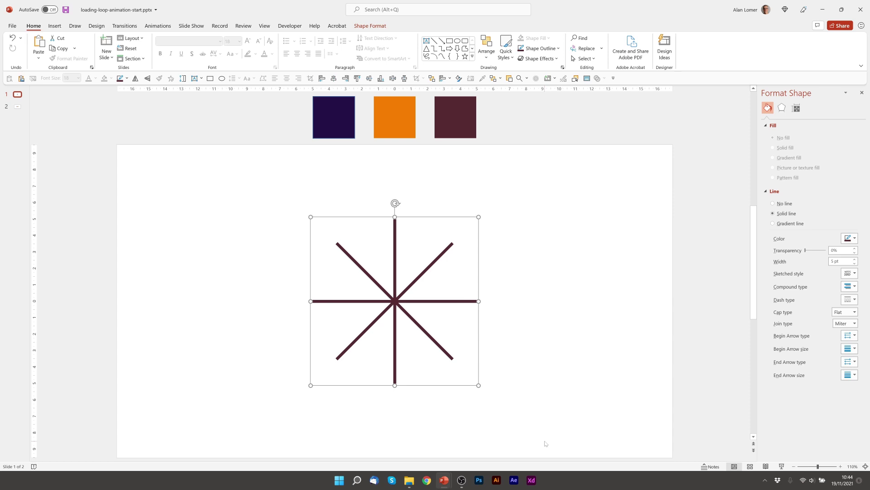
key("ctrl+d")
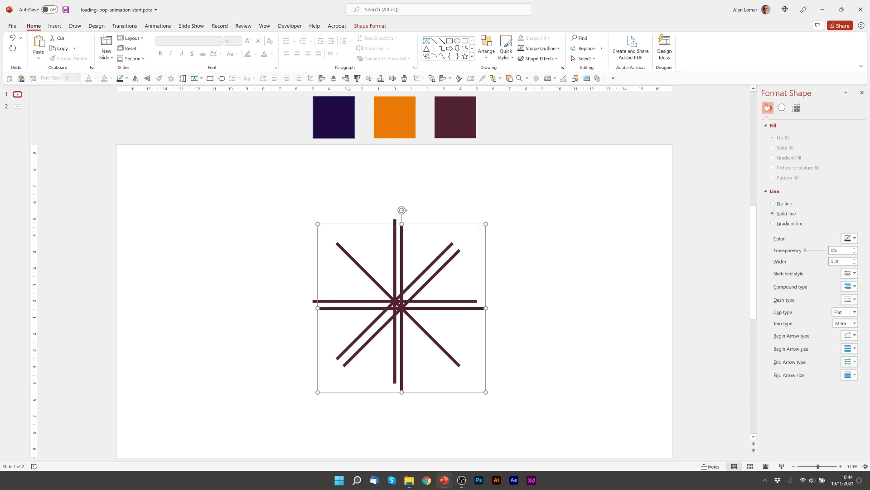
left_click(333, 78)
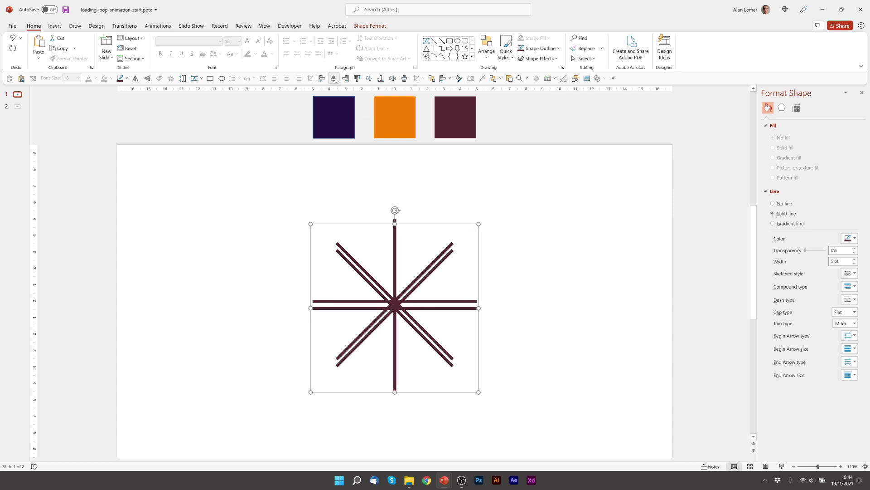
left_click(392, 78)
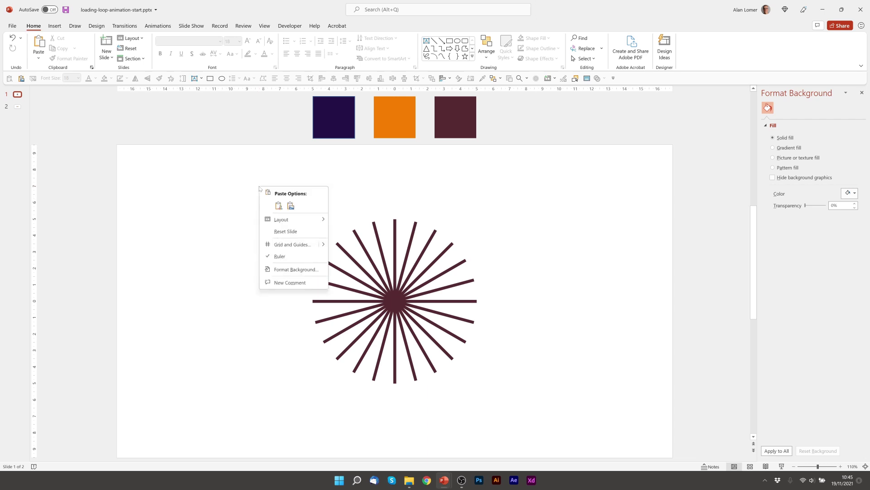
Step: Fill the slide background with dark purple sampled from the left swatch
left_click(292, 272)
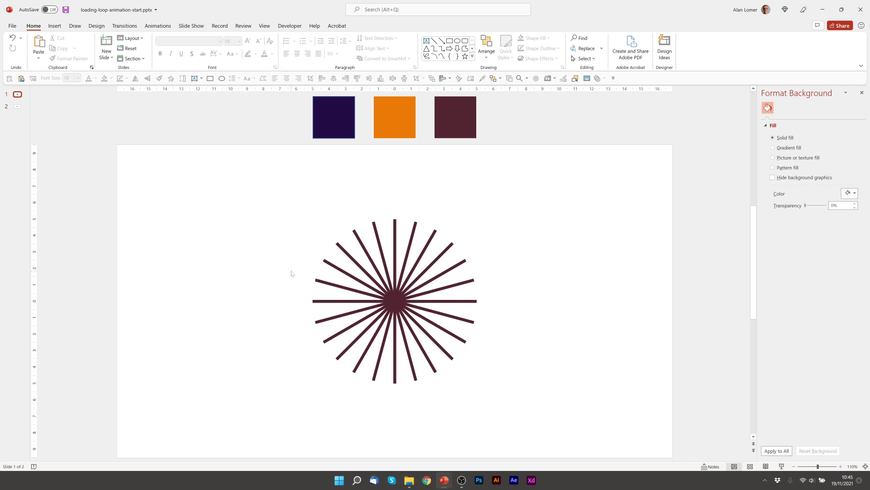
left_click(848, 193)
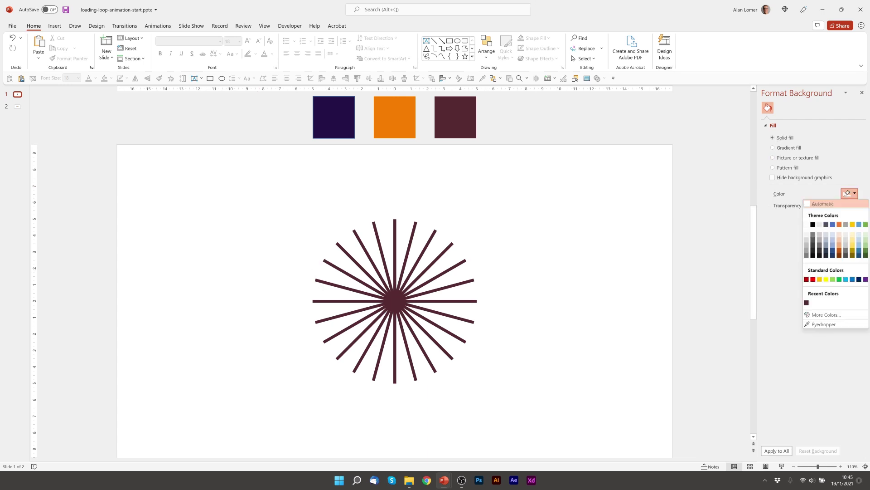
left_click(824, 324)
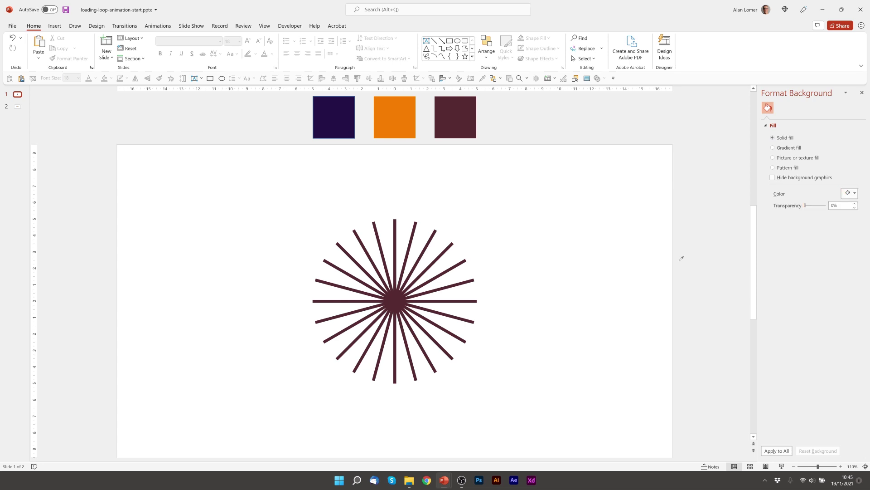
left_click(332, 109)
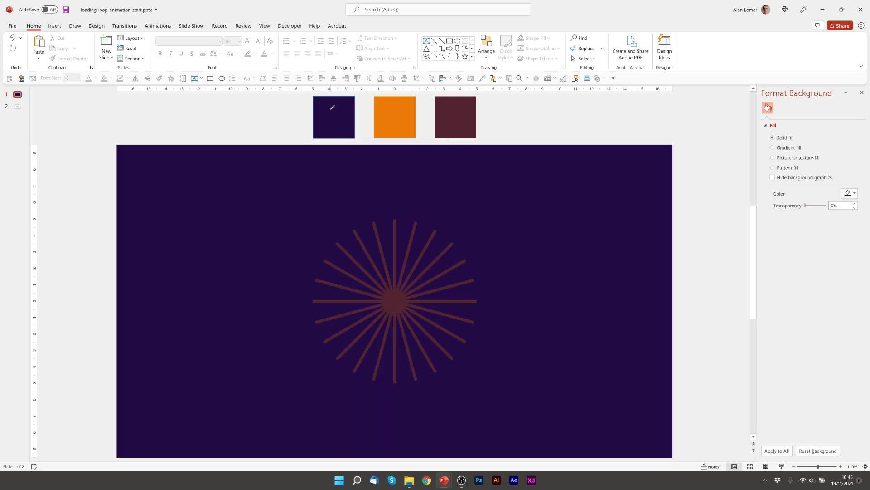
Step: Add a circle filled with the recent dark purple and no outline
left_click(457, 41)
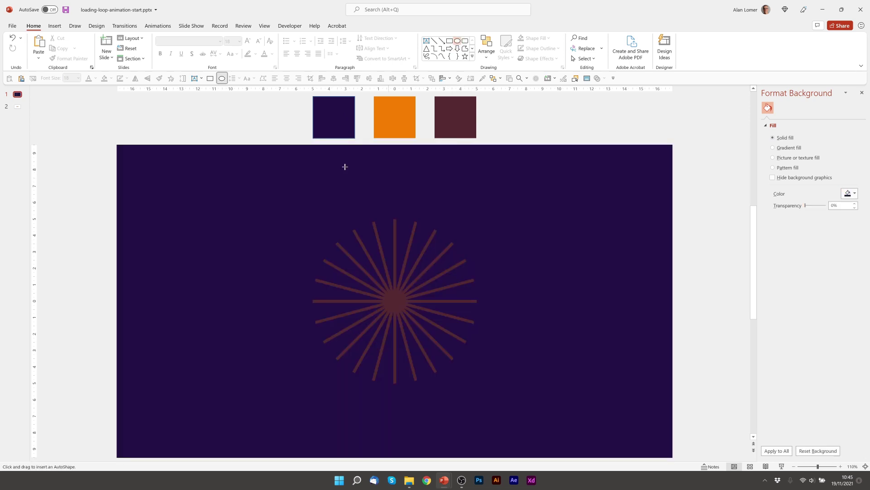
left_click(234, 196)
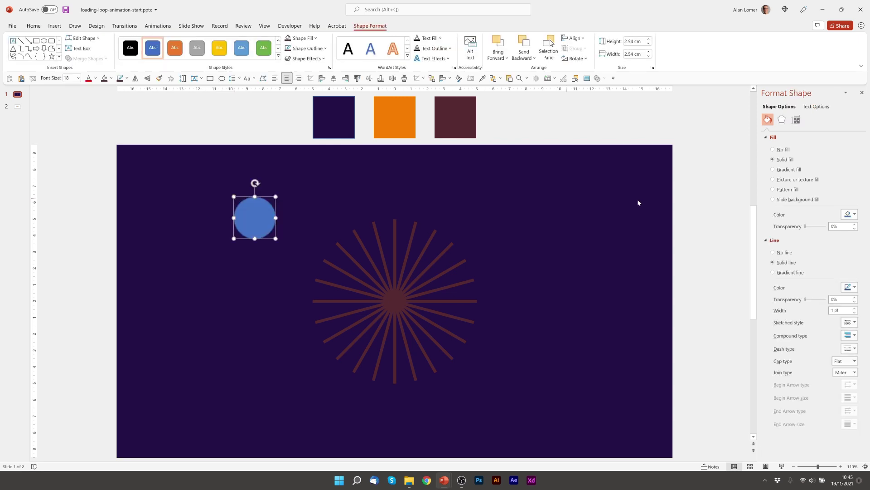
left_click(850, 214)
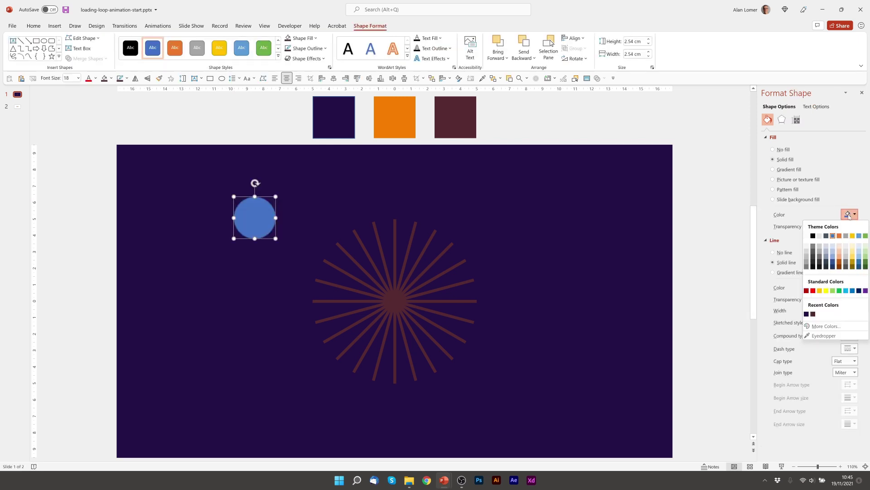
left_click(807, 314)
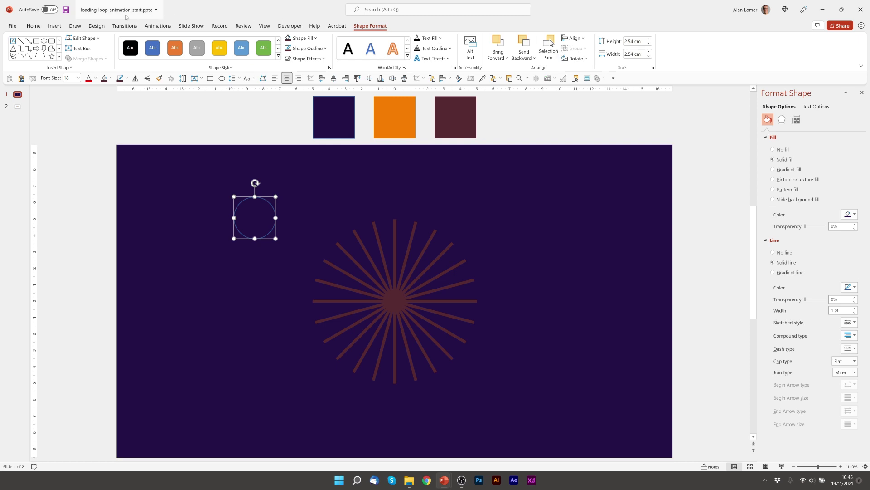
left_click(34, 25)
left_click(541, 48)
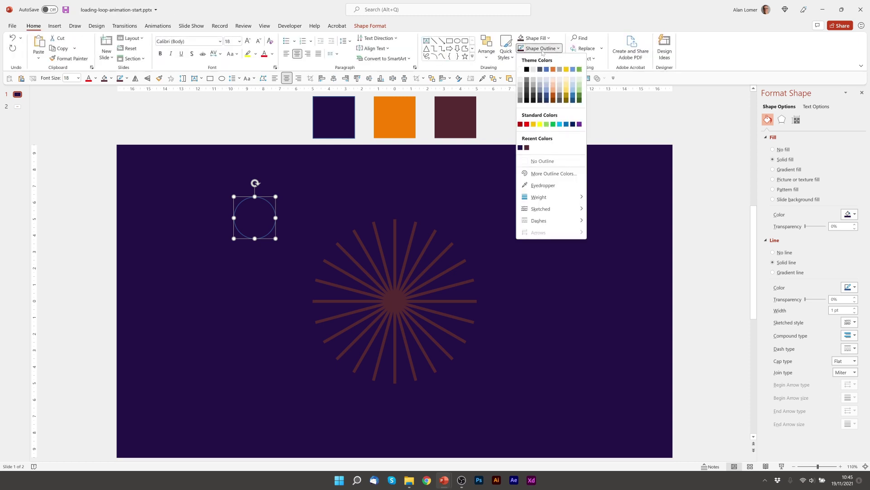
left_click(547, 160)
Step: Size the circle to 8 cm by 8 cm and centre it on the slide
left_click(796, 119)
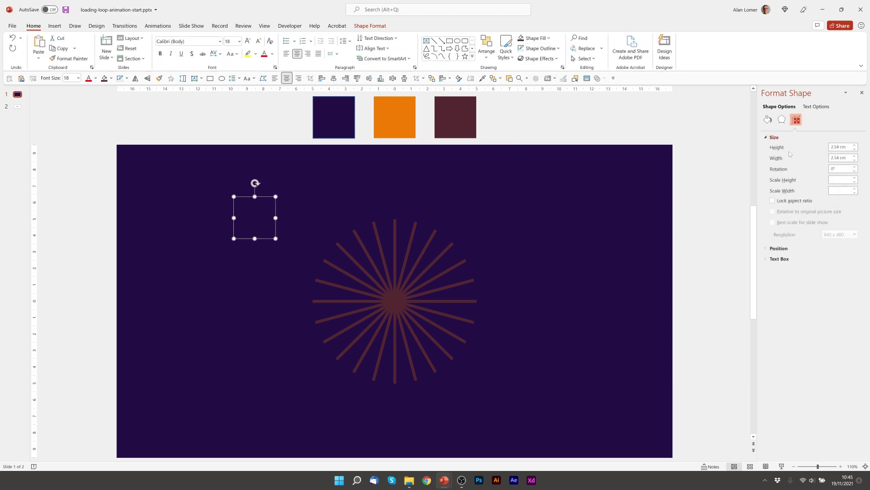
left_click(801, 147)
type("8")
key("Tab")
type("8")
key("Tab")
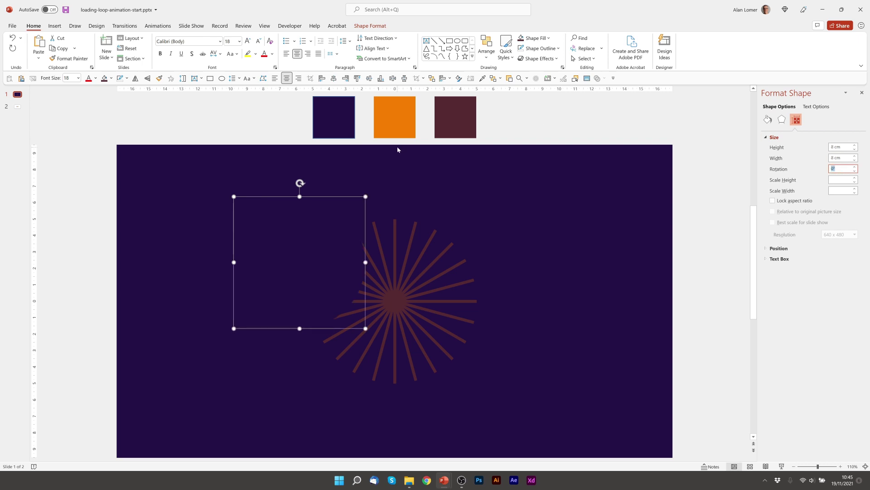
left_click(334, 78)
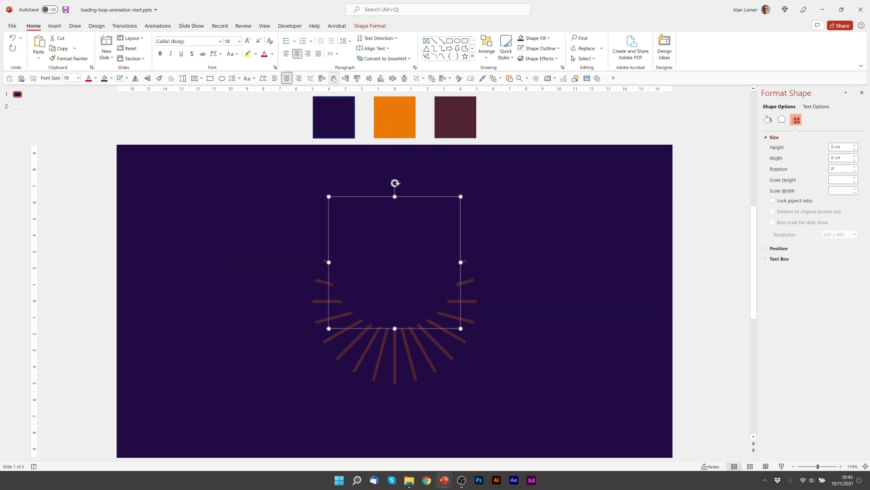
left_click(370, 80)
left_click(210, 117)
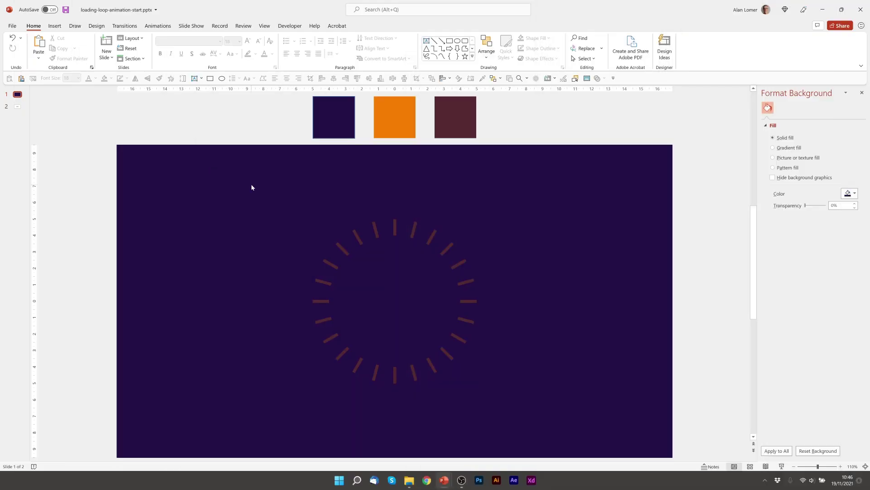
Step: Ctrl-drag a copy of one line group and centre it horizontally and vertically on the slide
left_click_drag(238, 181, 541, 428)
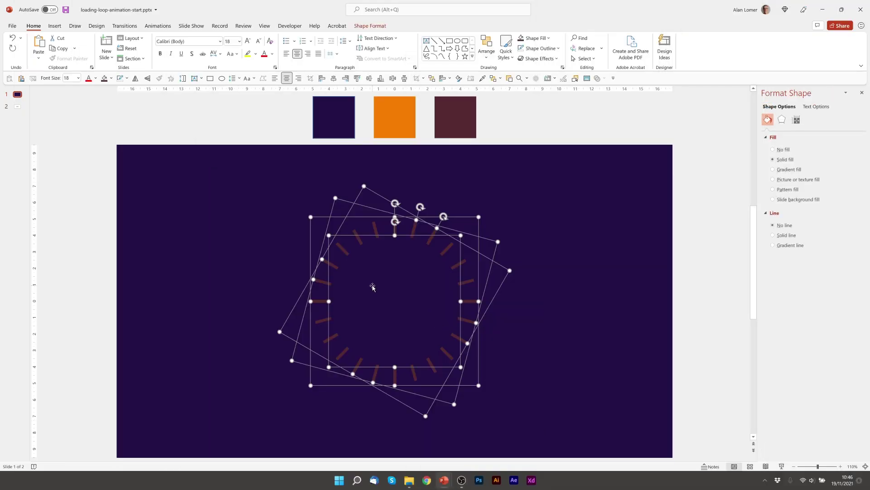
left_click(373, 287, "shift")
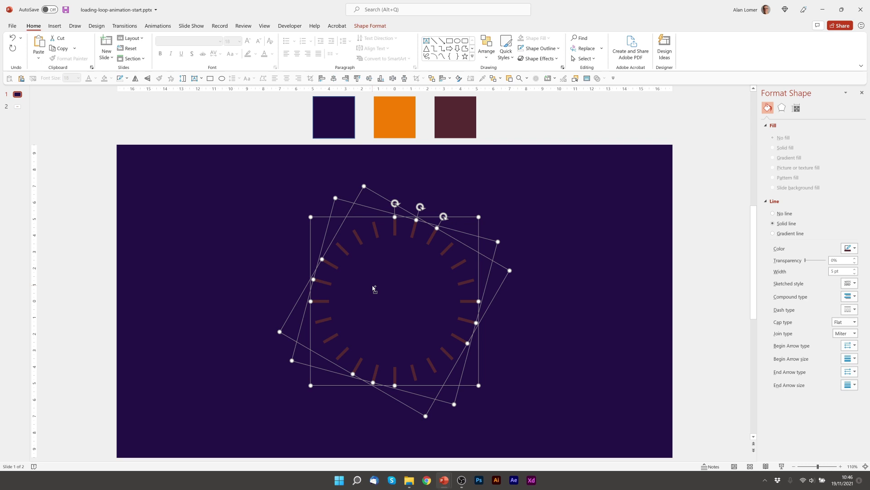
left_click(373, 287)
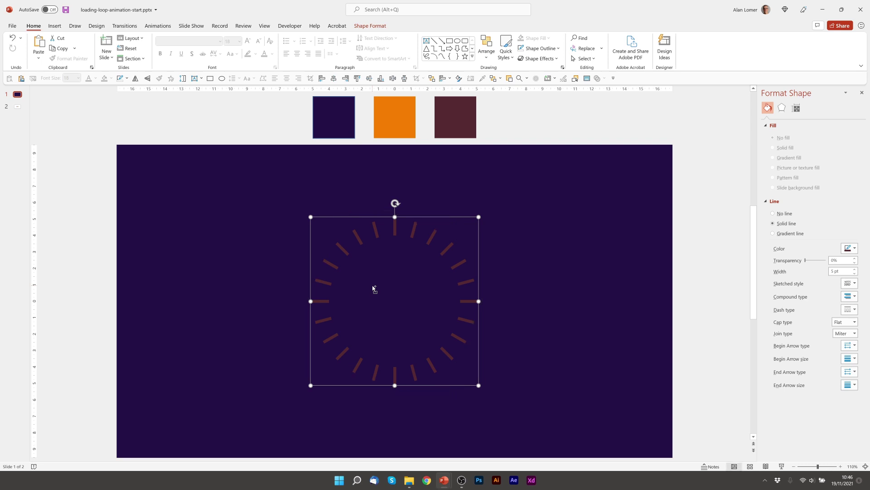
left_click_drag(394, 243, 402, 244)
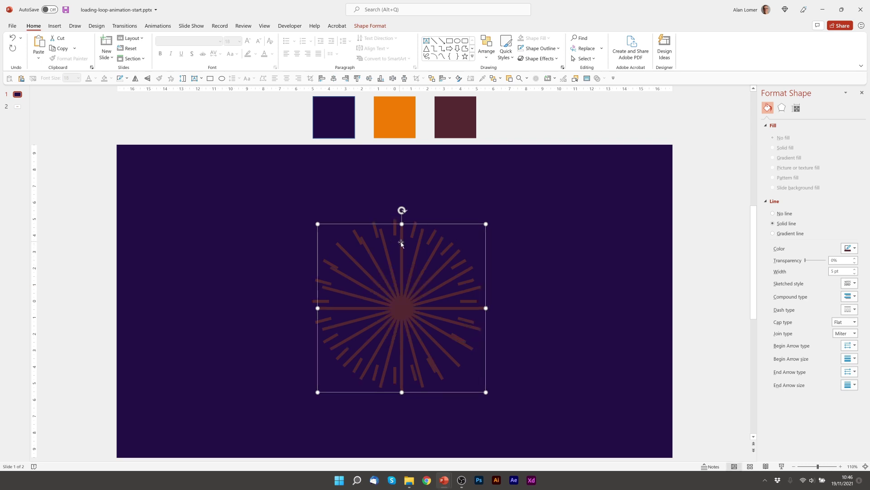
left_click(334, 78)
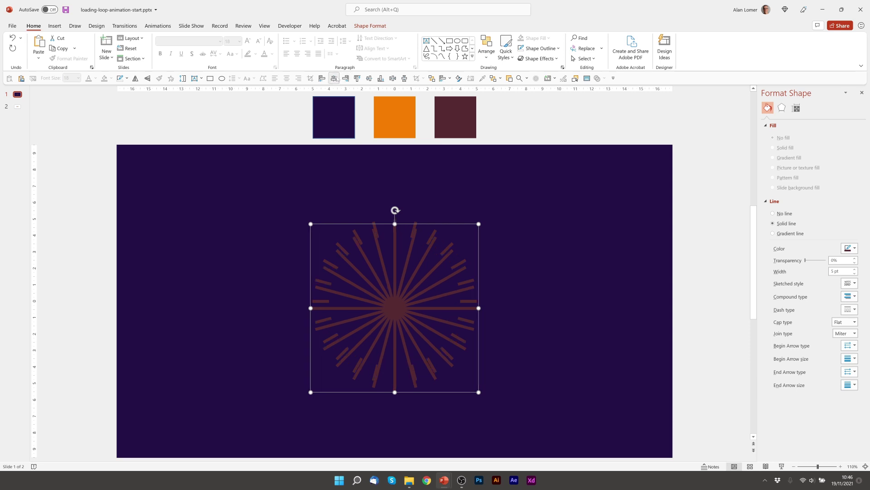
left_click(369, 79)
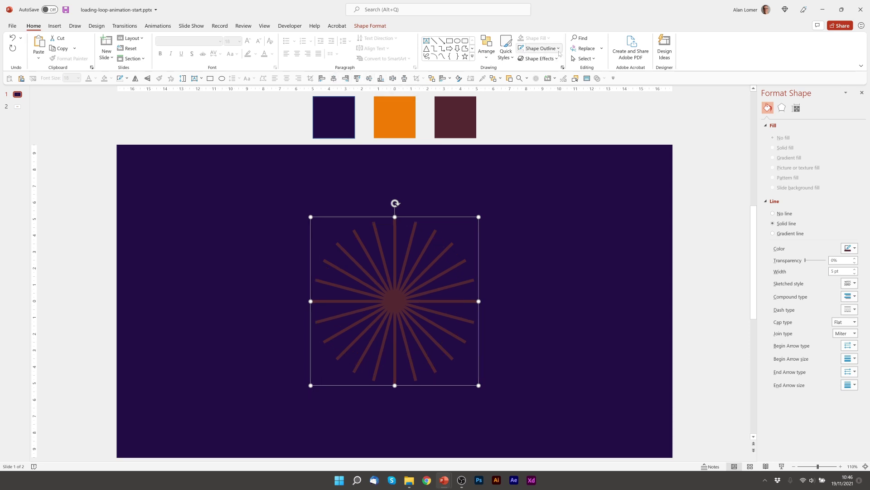
Step: Colour the copied sunburst lines orange by eyedropping the middle swatch
left_click(849, 248)
left_click(812, 371)
left_click(398, 119)
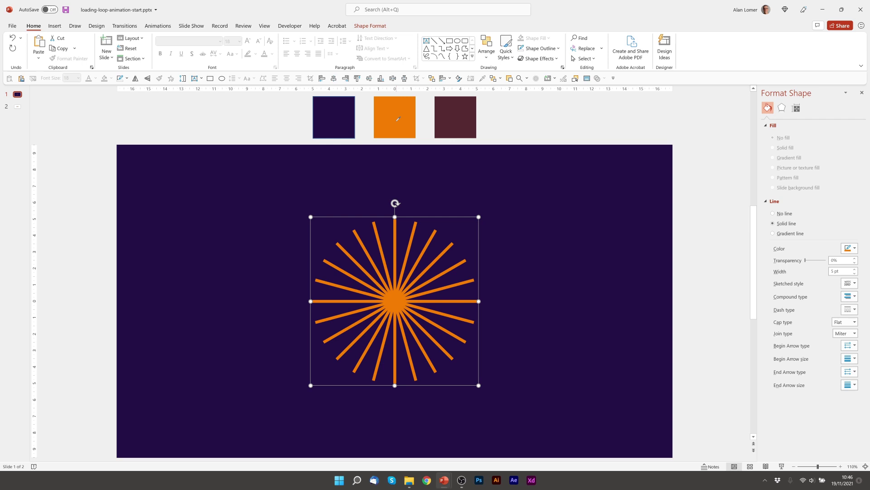
left_click(375, 234)
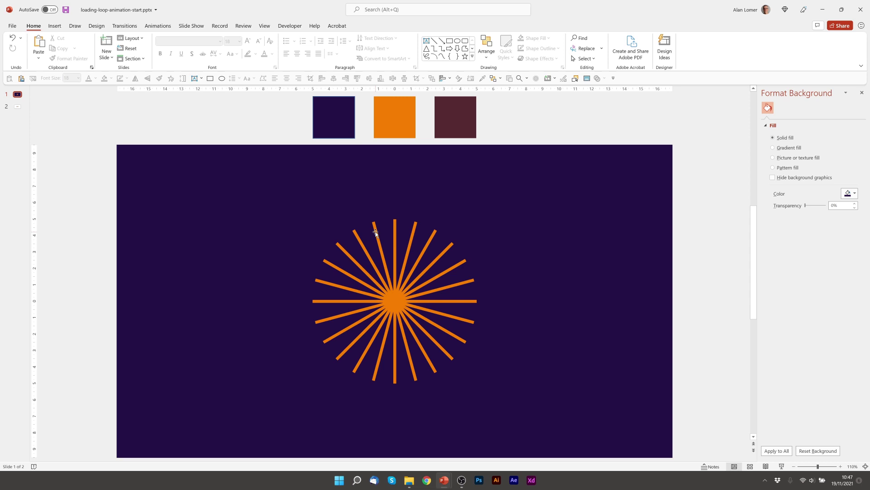
Step: Select the first orange ray and set line transparency values 5%, 10% and 20%
left_click(376, 233)
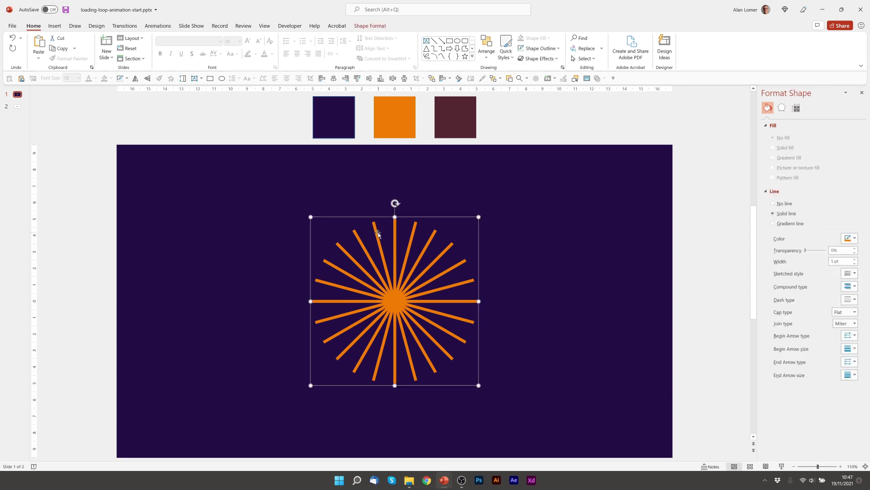
left_click(377, 234)
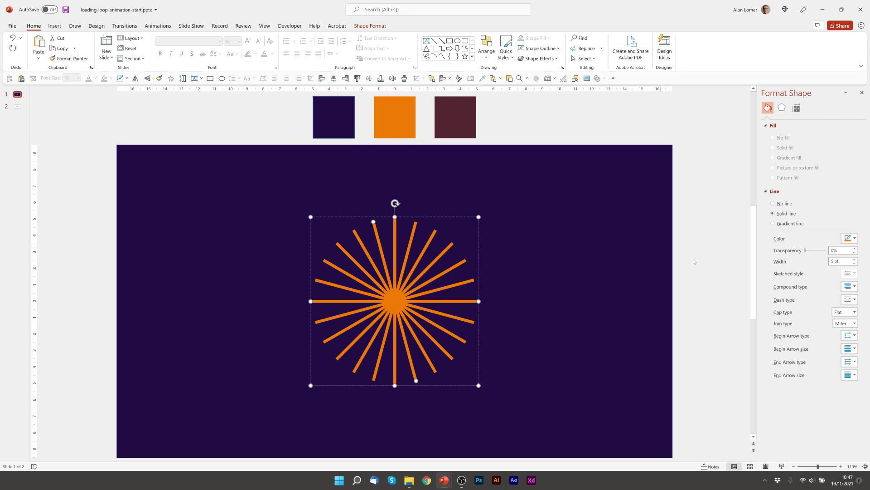
left_click(786, 249)
type("5")
key("Tab")
type("10")
key("Tab")
key("Tab")
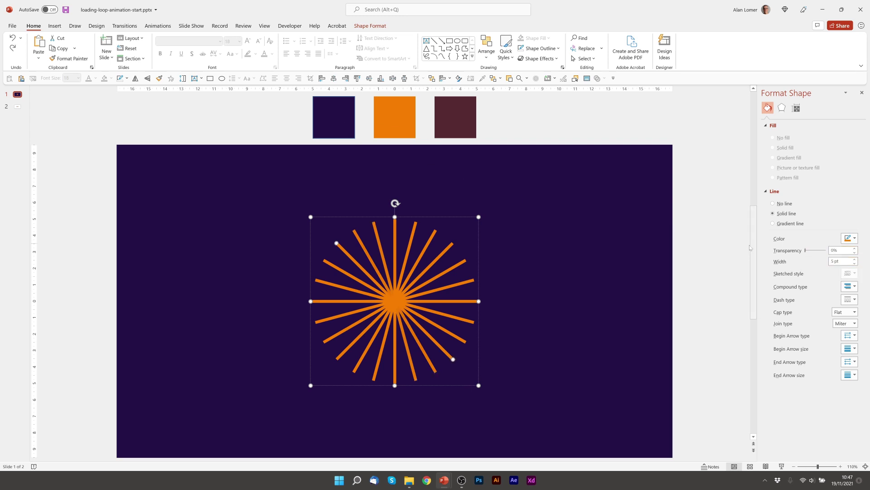
type("20")
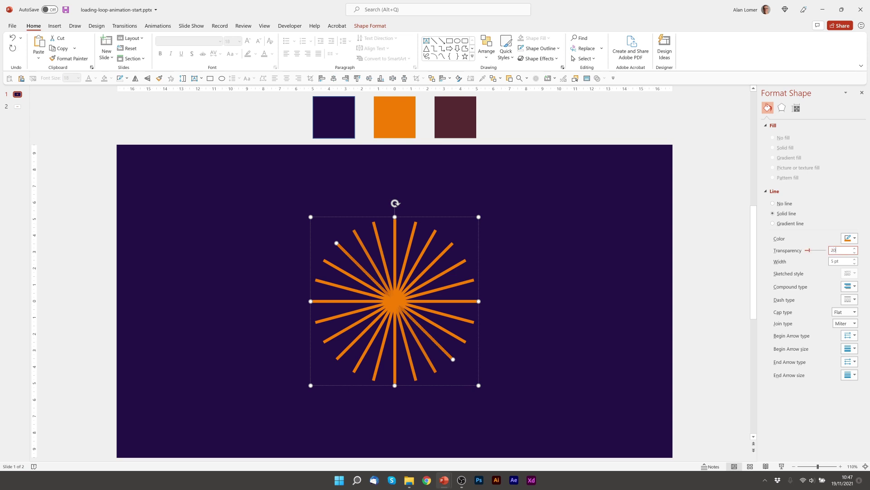
Step: Give the next rays 30% and 40% line transparency
left_click(342, 270)
type("30")
key("Tab")
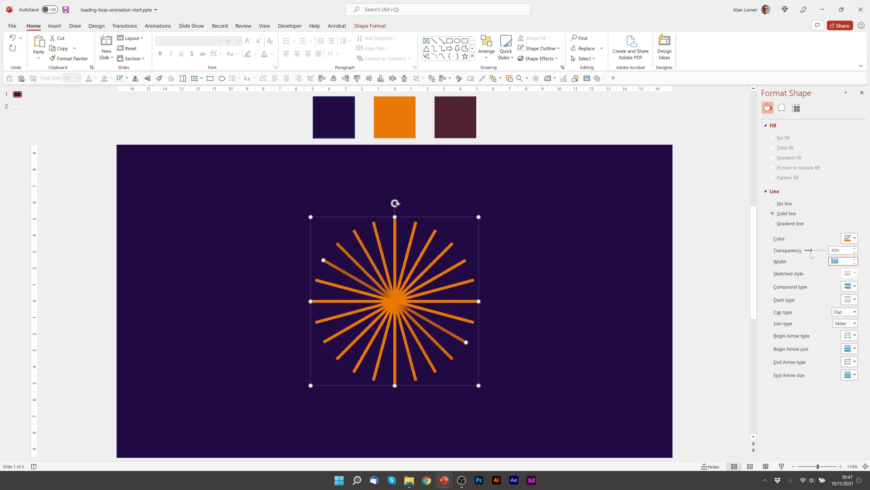
left_click(326, 285)
left_click(809, 254)
type("40")
key("Tab")
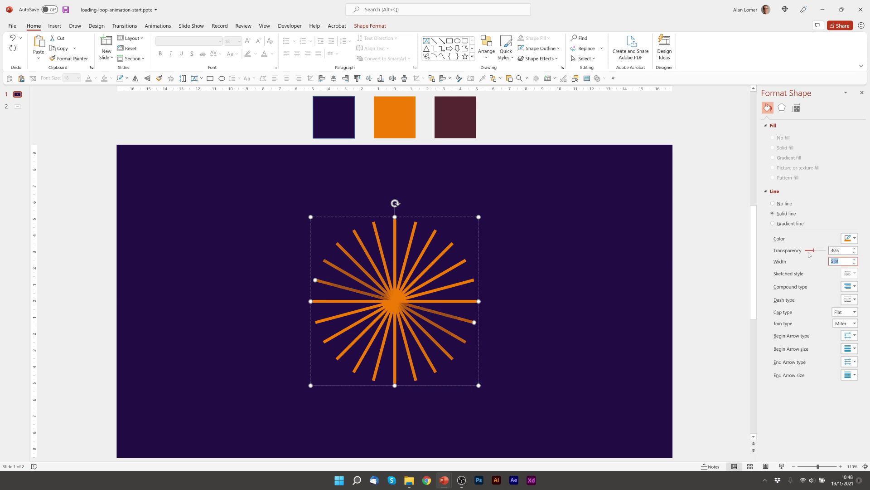
Step: Set the horizontal ray to 50% and the next diagonal ray to 60% transparency
left_click(338, 302)
left_click(841, 250)
type("50")
key("Tab")
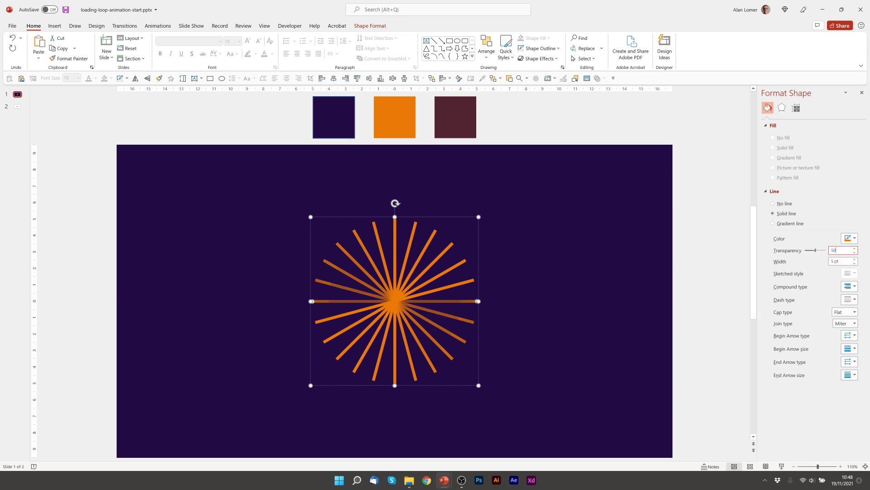
left_click(343, 316)
left_click(841, 250)
type("60")
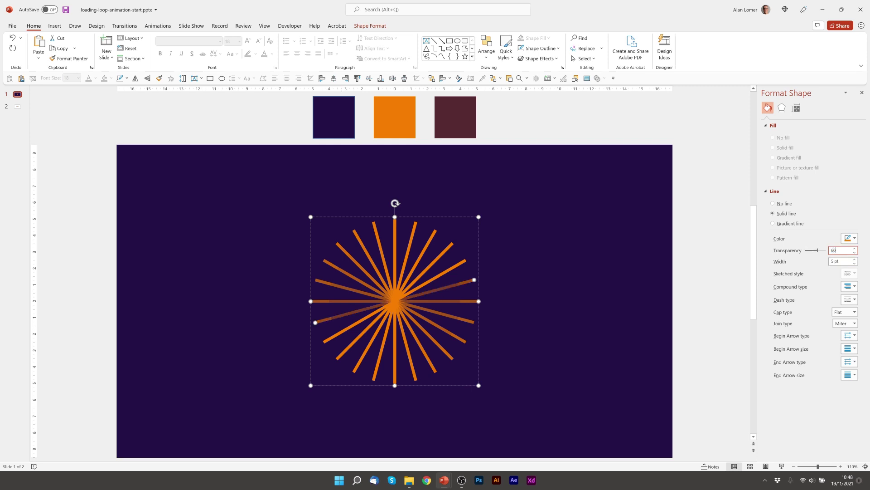
key("Tab")
Step: Set the following rays to 70% and 95% transparency
left_click(344, 333)
left_click(841, 251)
type("70")
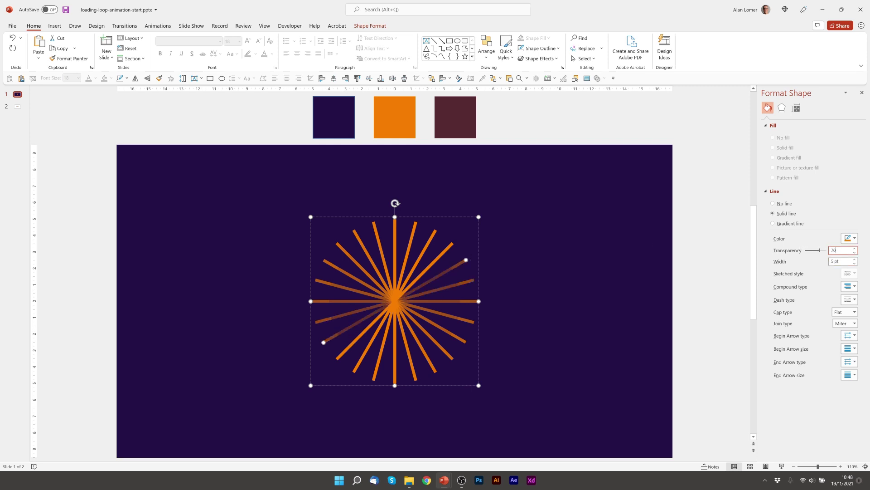
key("Tab")
left_click(365, 351)
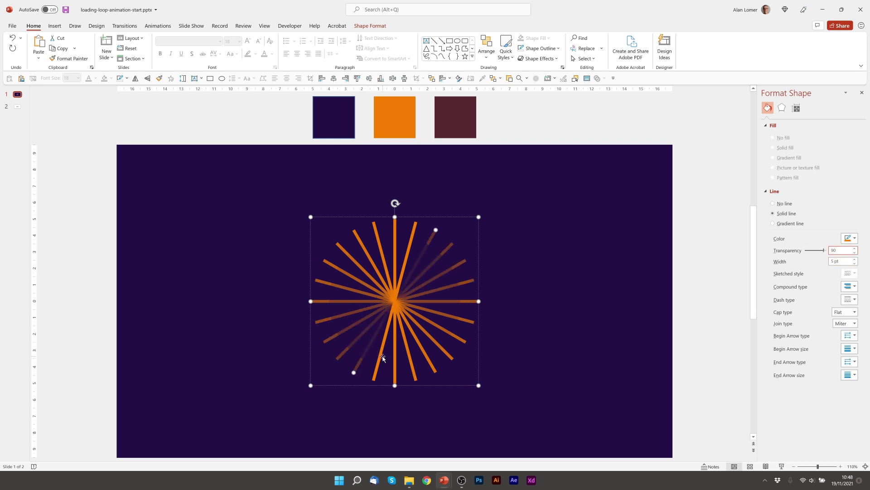
left_click(383, 358)
left_click(841, 250)
type("95")
key("Tab")
left_click(377, 373)
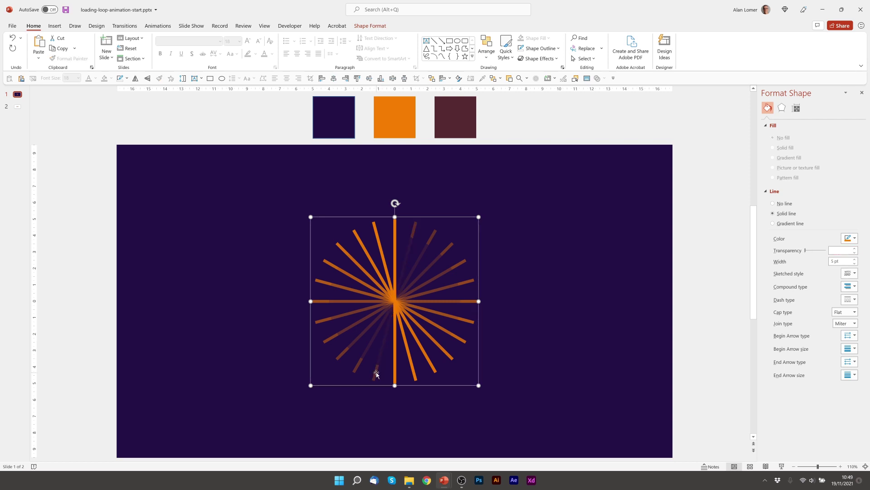
Step: Send both ray groups to the back, leaving a ring of fading orange dashes
right_click(393, 254)
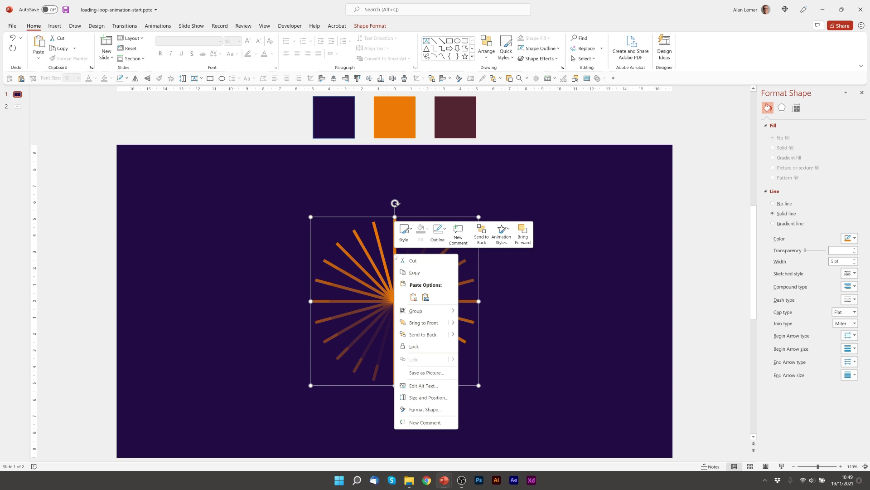
left_click(420, 335)
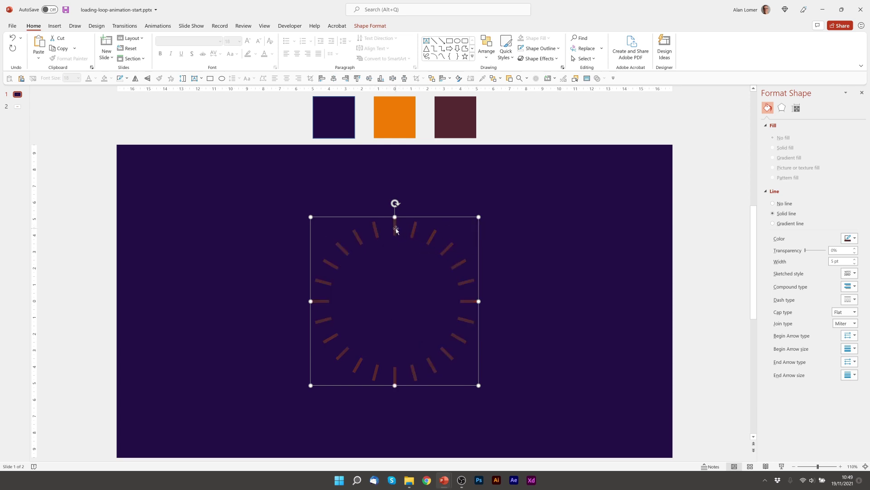
left_click(423, 252)
left_click(394, 230)
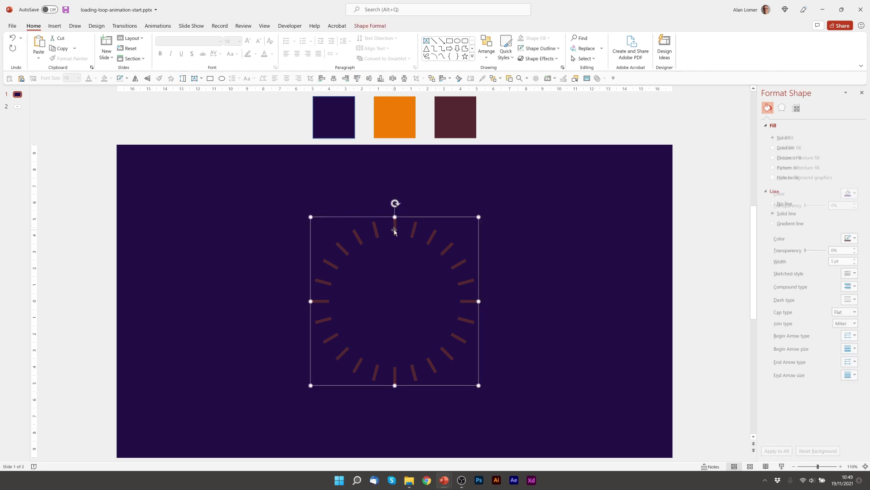
right_click(394, 230)
left_click(419, 310)
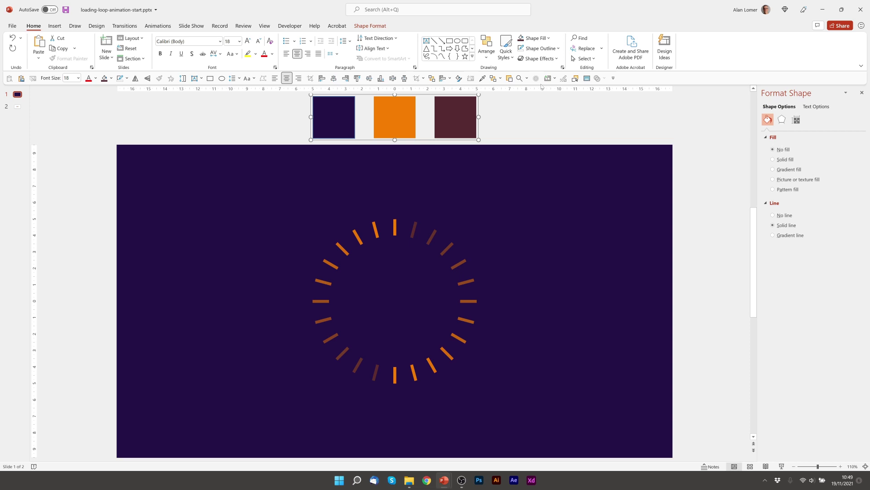
Step: Delete the three colour swatches and the extra slide 2, then duplicate the ring slide as slide 2
key("Delete")
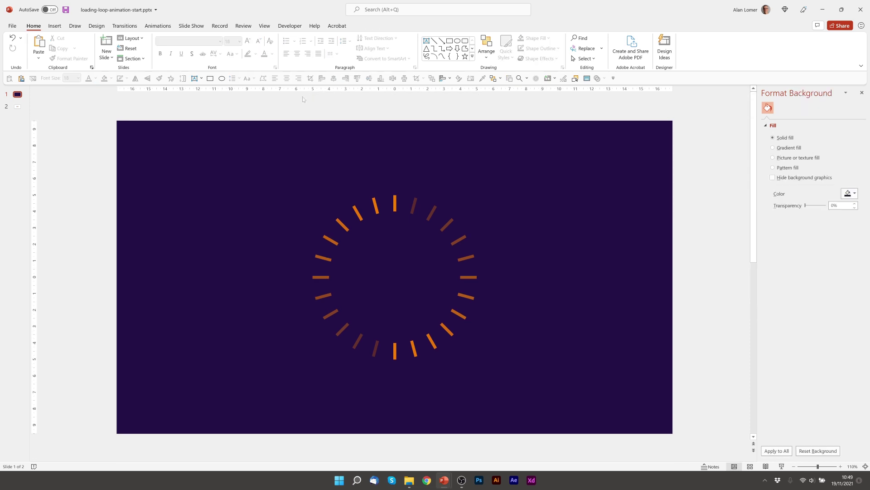
left_click(17, 106)
key("Delete")
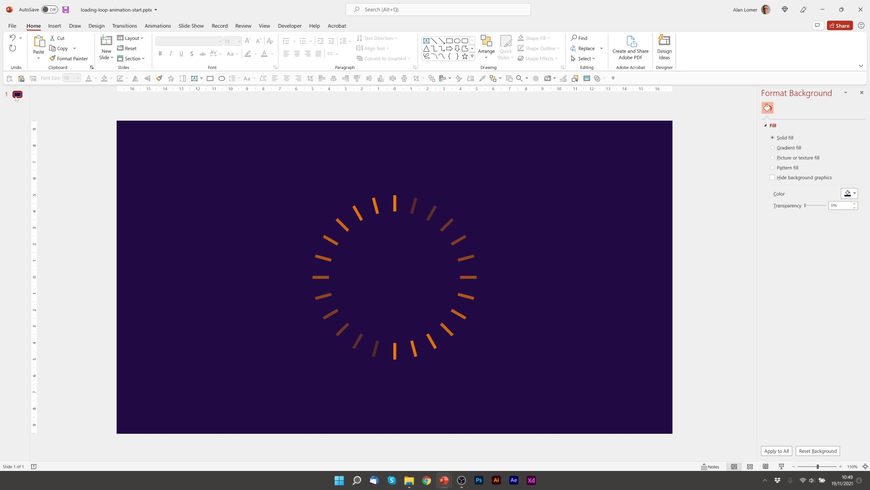
key("ctrl+d")
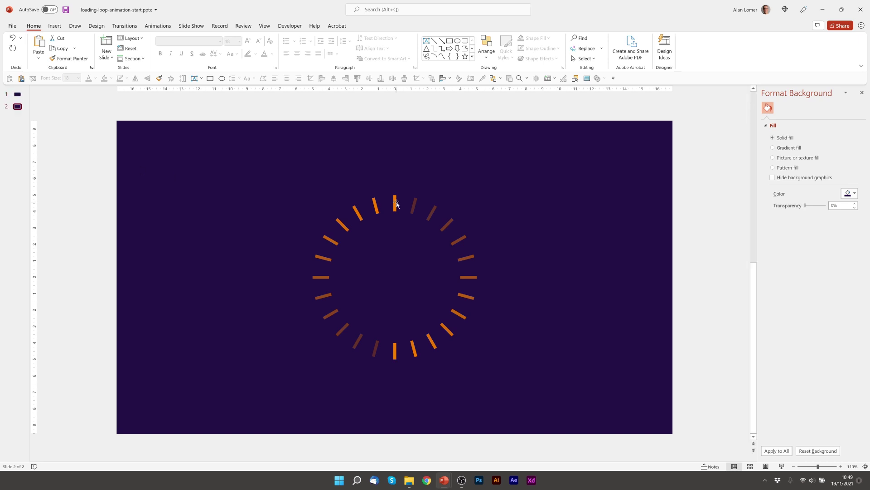
left_click(396, 204)
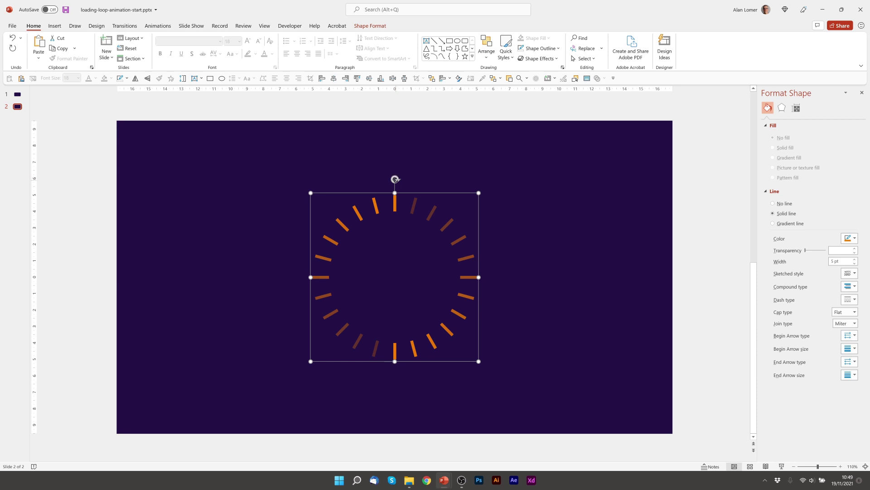
Step: Rotate slide 2's ring one dash step and give it a 0.01 duration, advancing after 00.00
left_click_drag(395, 179, 426, 189)
left_click(120, 26)
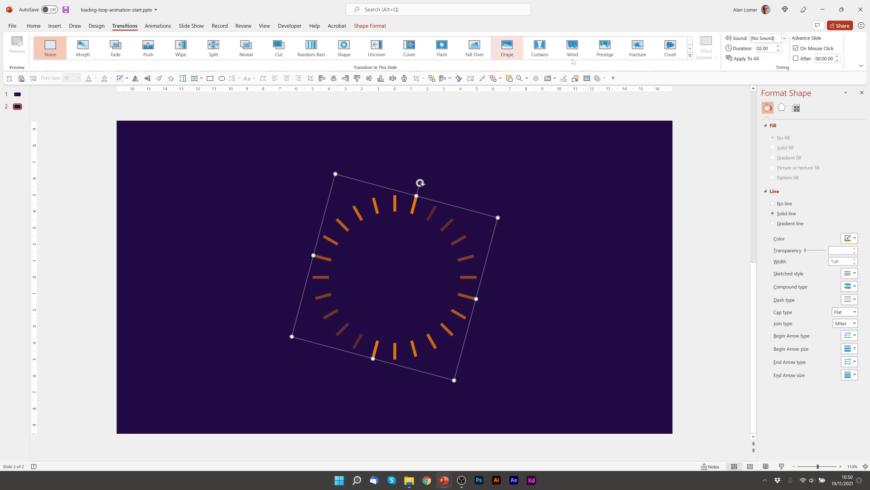
left_click(764, 49)
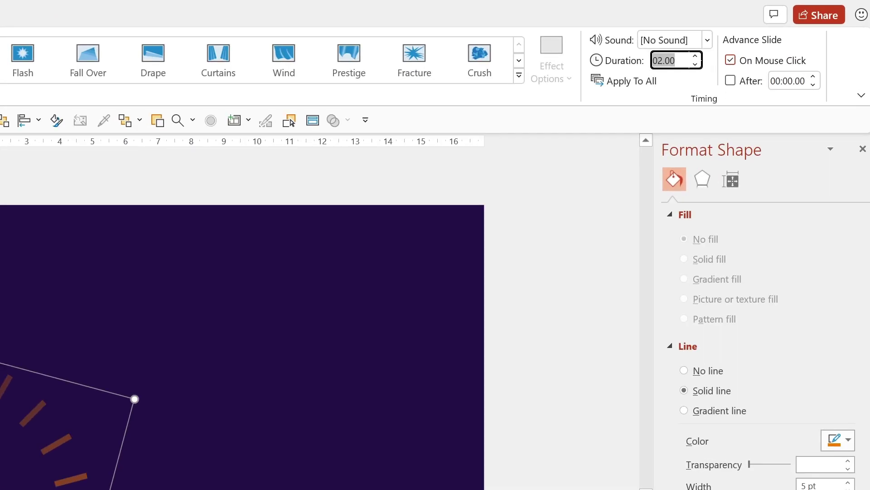
type("0.01")
left_click(731, 82)
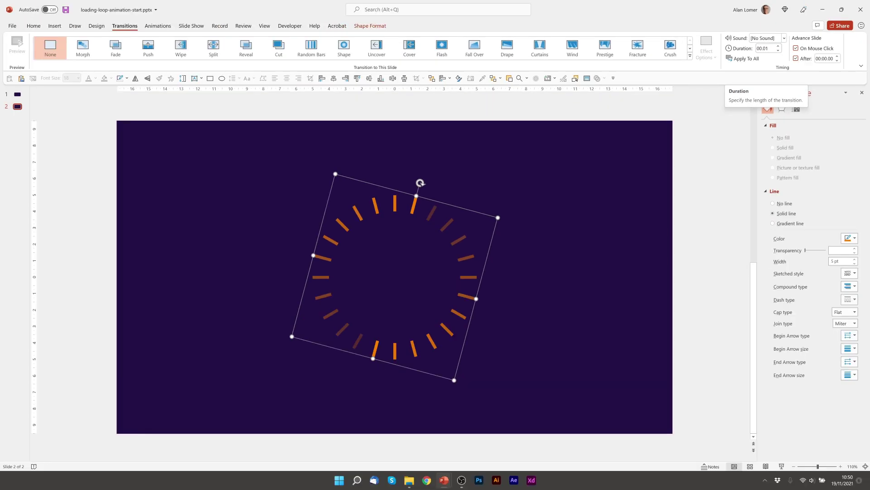
Step: Widen the thumbnail panel and create slides 3–5, each ring rotated one more dash step
left_click_drag(7, 128, 98, 128)
left_click(46, 166)
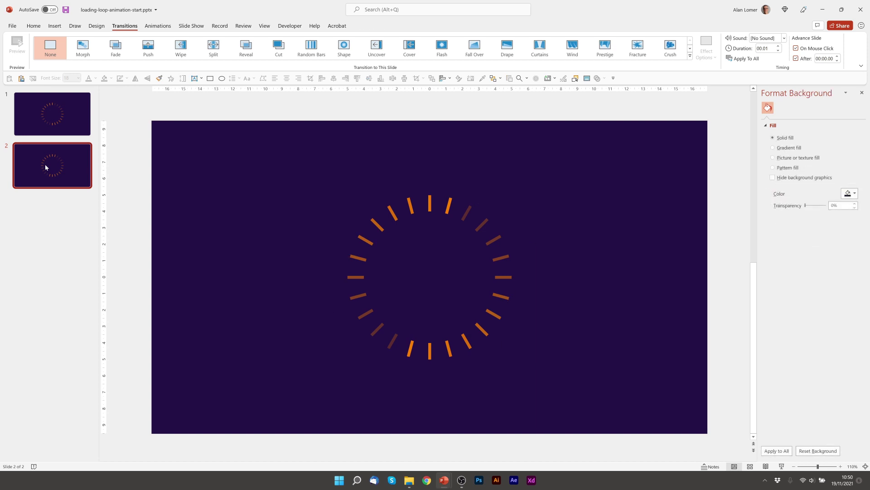
key("ctrl+d")
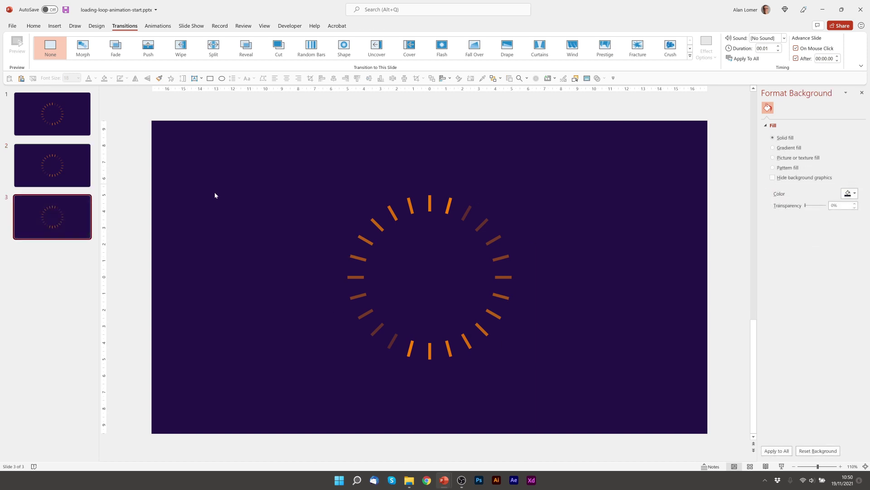
left_click(452, 211)
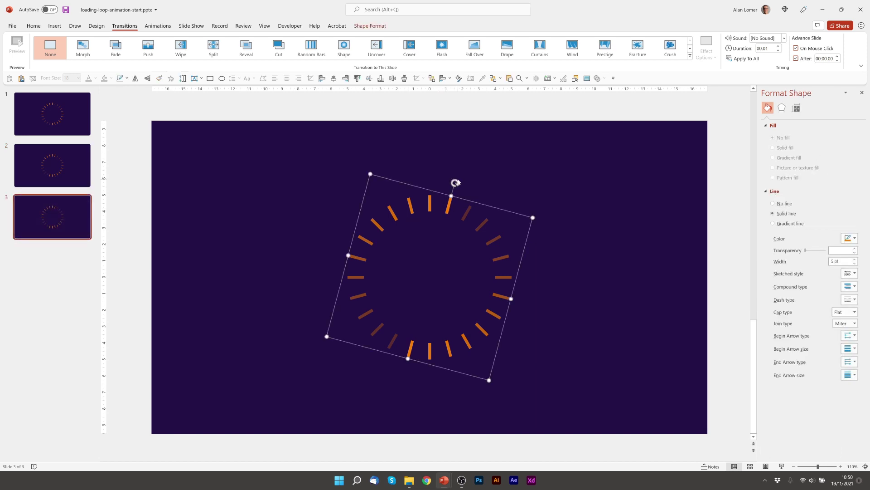
left_click_drag(455, 183, 478, 192)
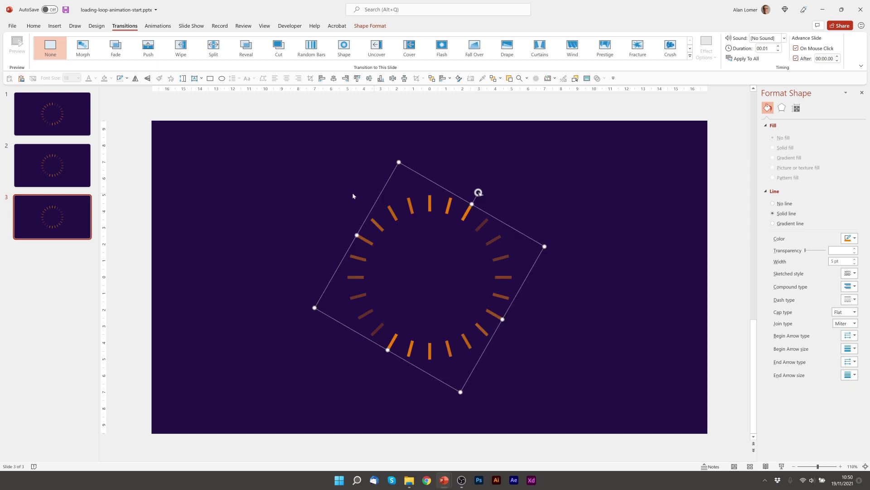
left_click(57, 217)
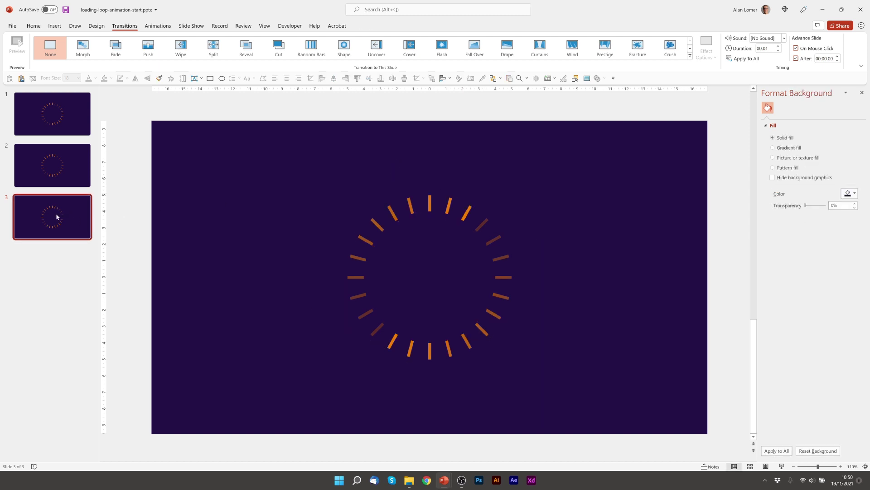
key("ctrl+d")
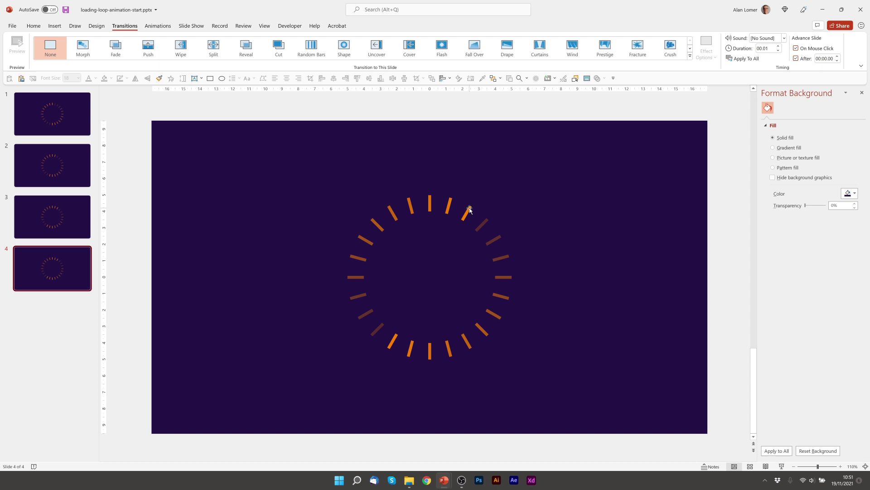
left_click(467, 209)
left_click_drag(476, 192, 511, 214)
left_click(72, 269)
key("ctrl+d")
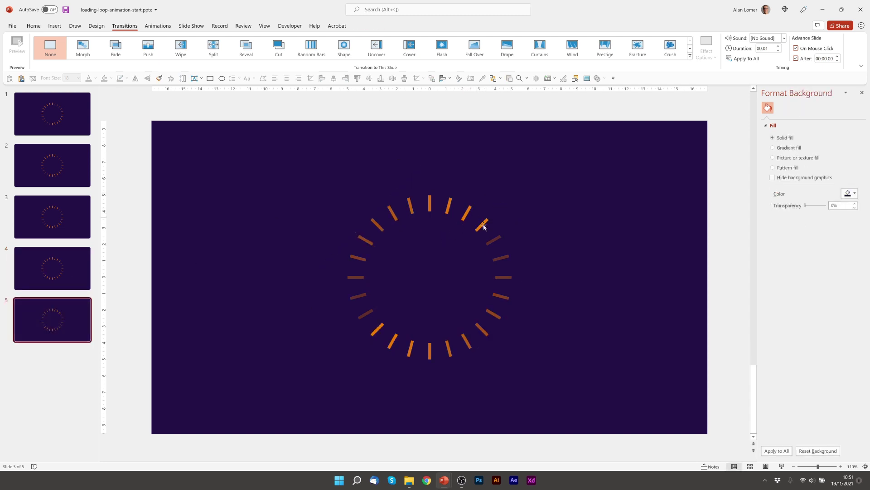
left_click(481, 230)
left_click_drag(499, 206, 517, 231)
Step: Create slides 6–8 as duplicates, rotating each ring one further dash step
left_click(60, 319)
key("ctrl+d")
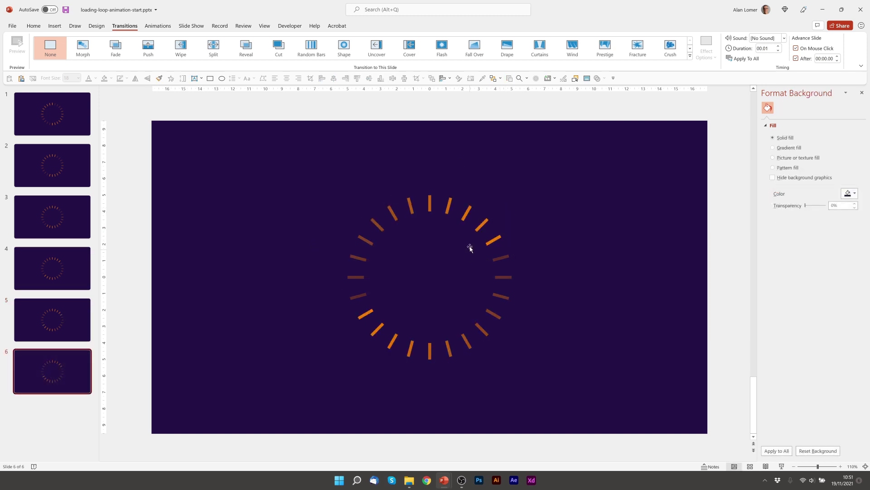
left_click(494, 240)
left_click_drag(511, 230, 525, 252)
left_click(30, 389)
key("ctrl+d")
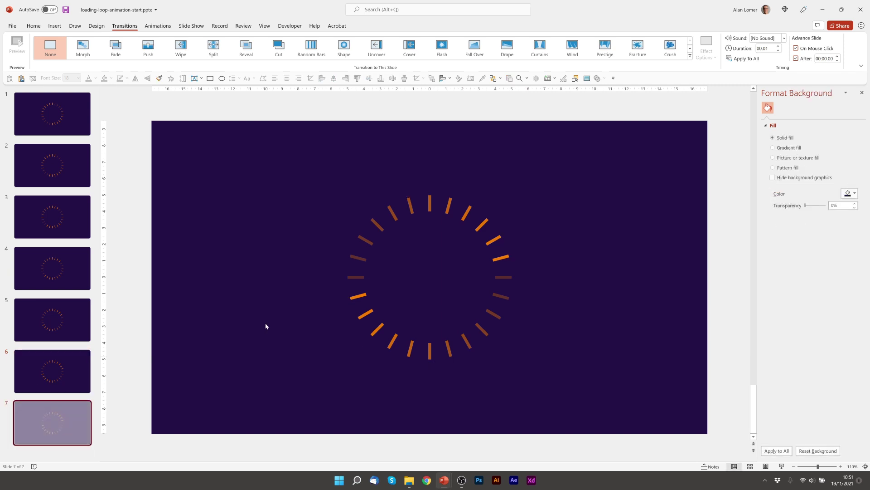
left_click(499, 257)
left_click_drag(524, 251, 527, 277)
left_click(39, 420)
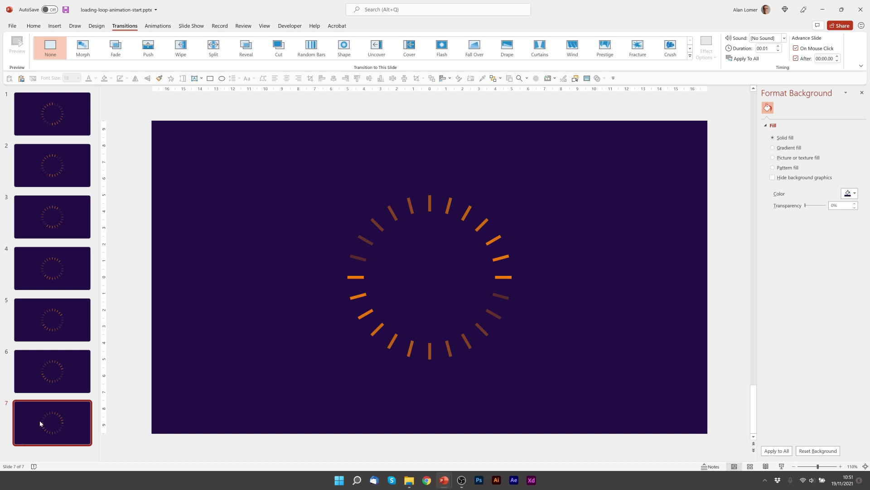
key("ctrl+d")
left_click(504, 277)
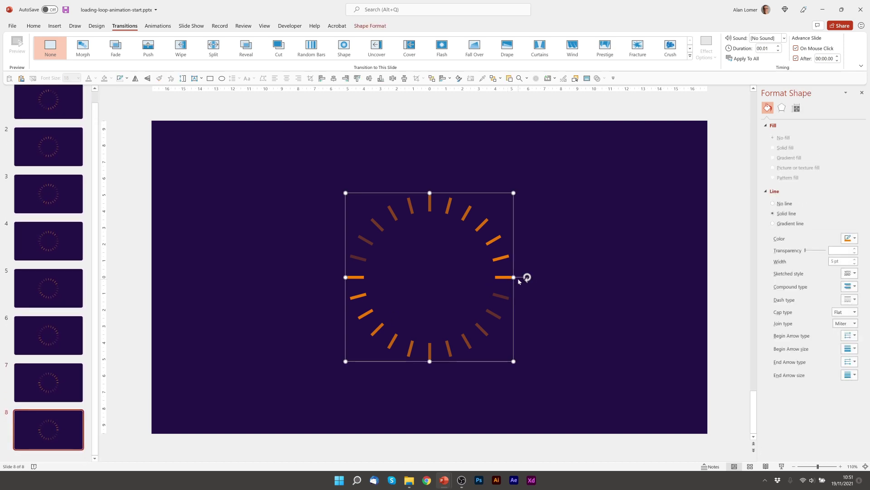
left_click_drag(527, 277, 521, 316)
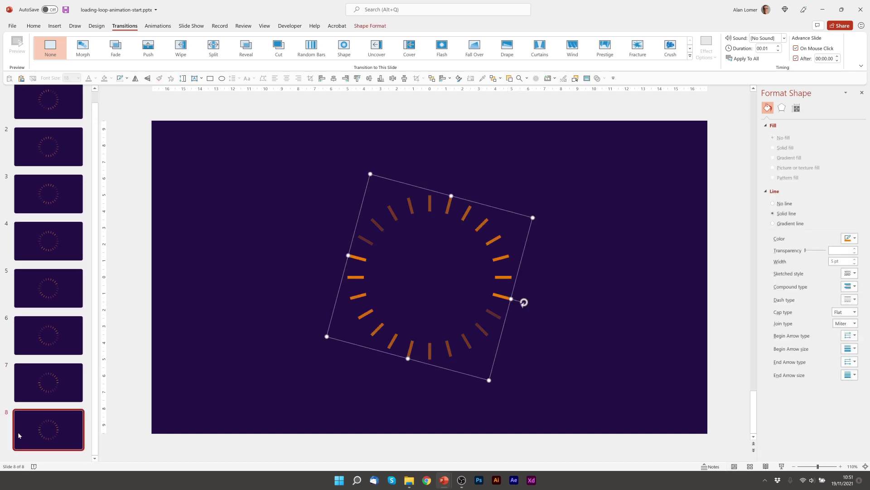
Step: Create slides 9–11 as duplicates, rotating each ring one further dash step
left_click(42, 423)
key("ctrl+d")
left_click(501, 296)
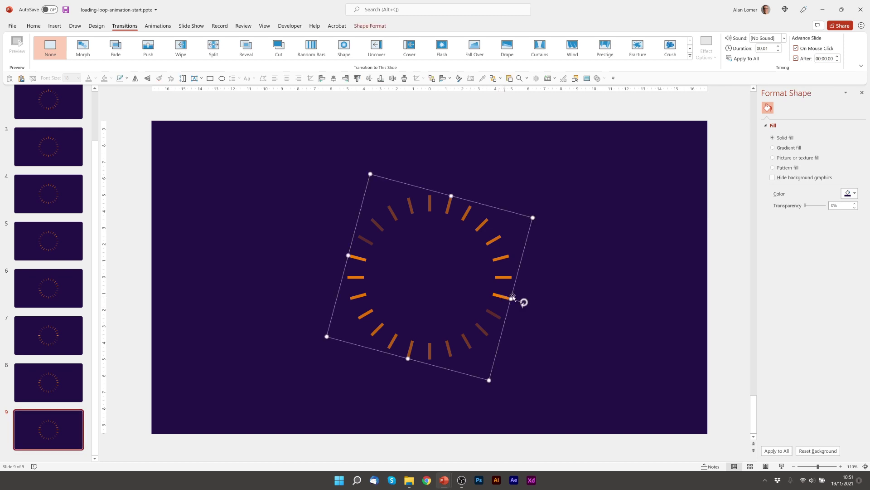
left_click_drag(524, 302, 514, 326)
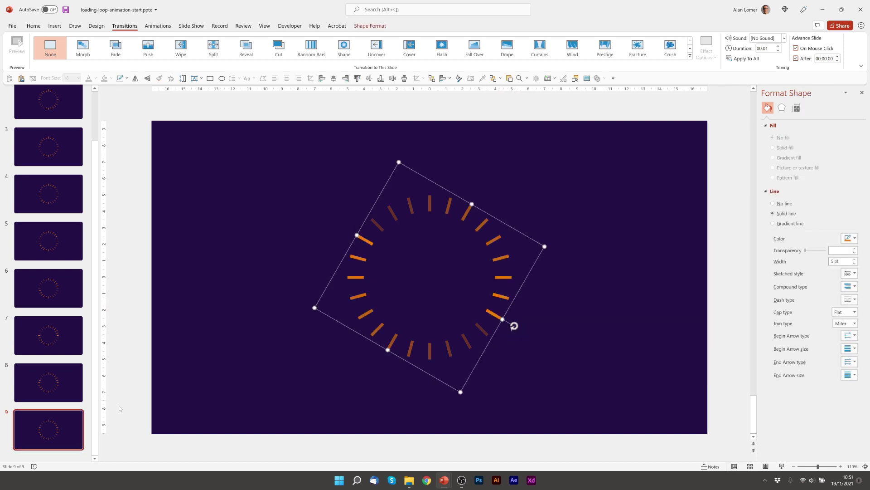
left_click(60, 432)
key("ctrl+d")
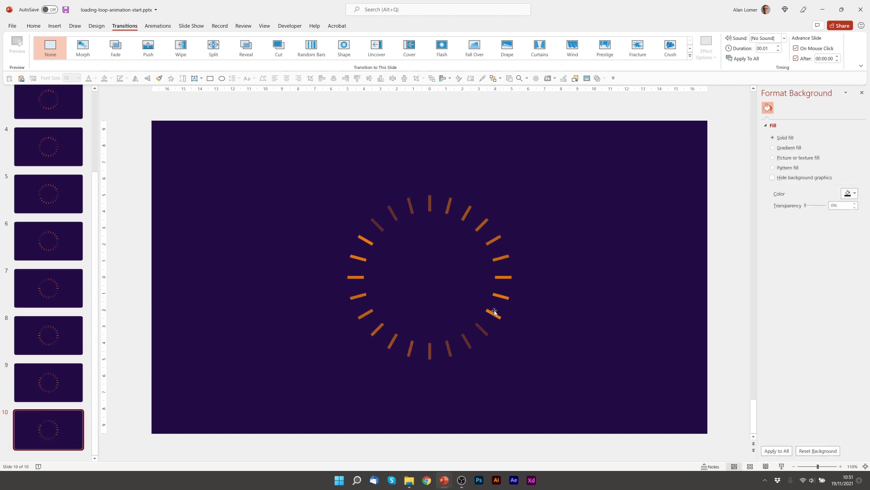
left_click(495, 313)
left_click_drag(513, 325, 488, 350)
left_click(406, 369)
key("ctrl+d")
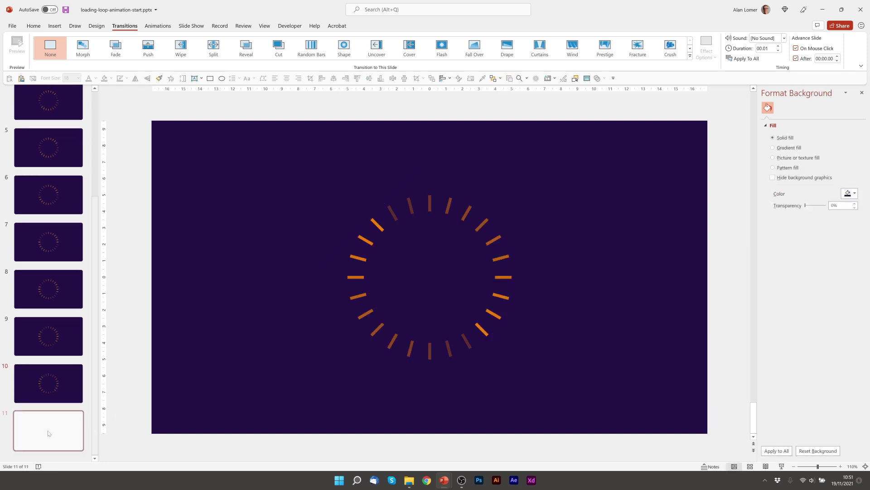
left_click(480, 331)
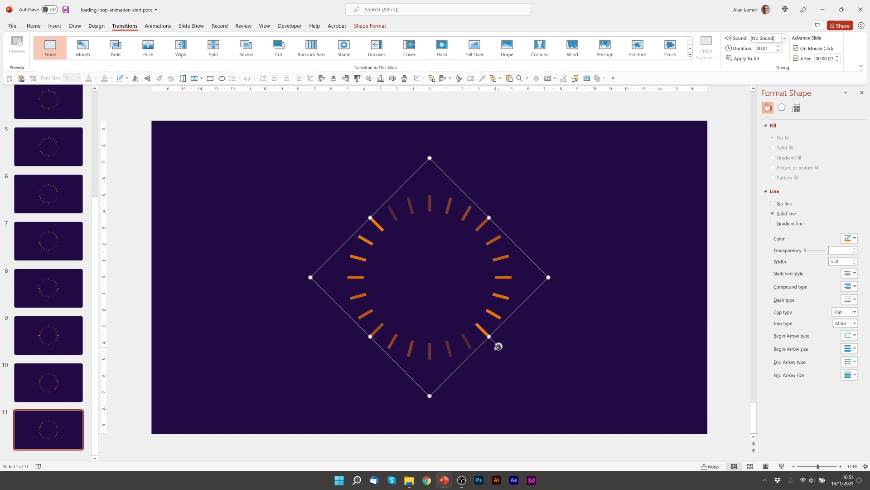
left_click_drag(498, 346, 464, 363)
Step: Create slides 12 and 13, rotating their rings onward to upright, then return to slide 1
left_click(54, 426)
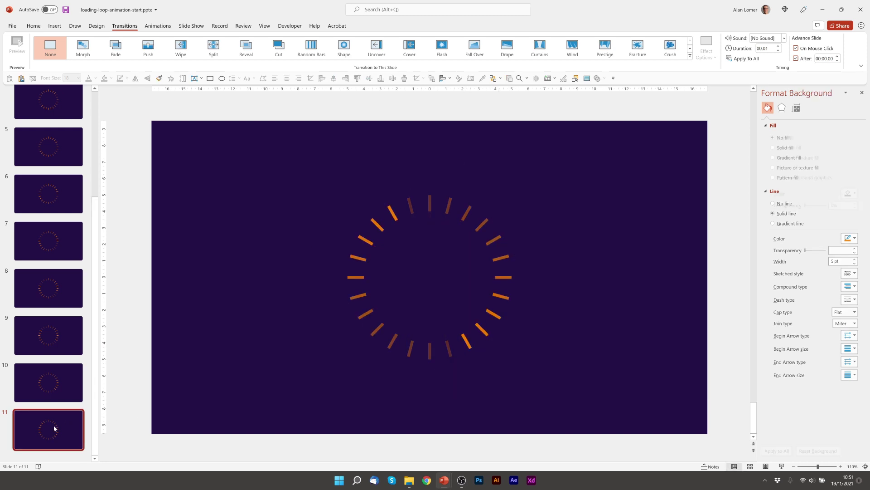
key("ctrl+d")
left_click(468, 343)
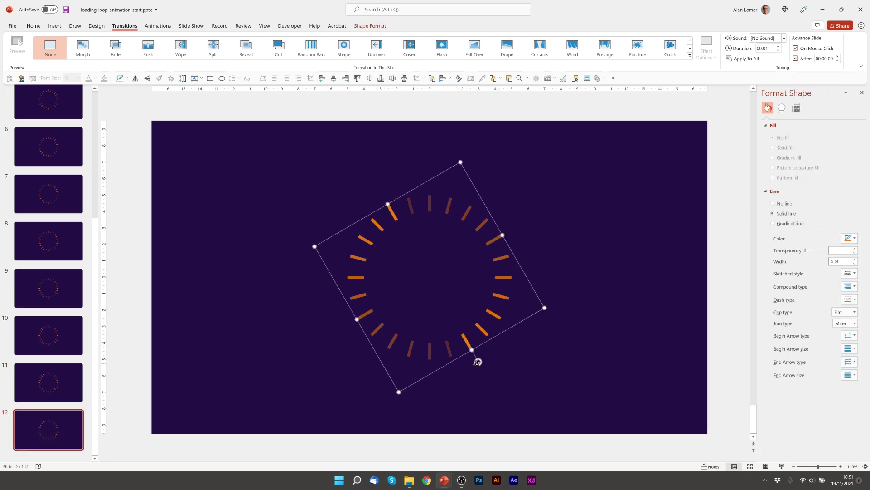
left_click_drag(478, 361, 454, 370)
left_click(55, 424)
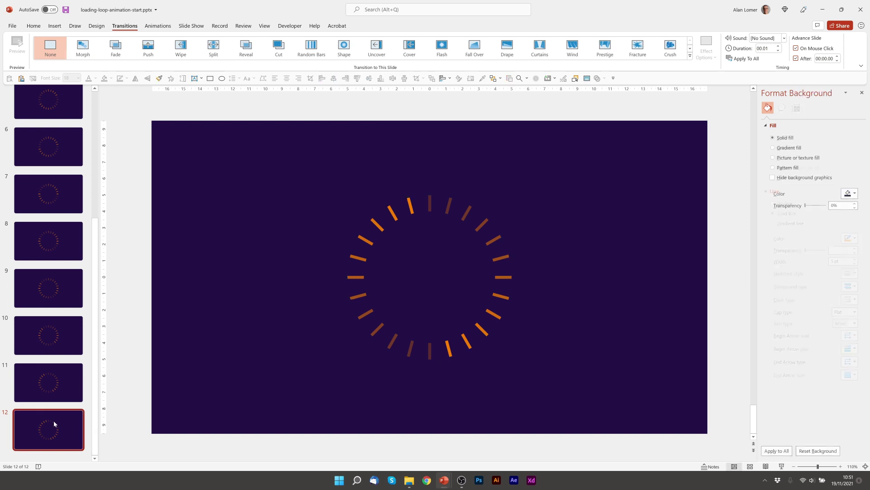
key("ctrl+d")
left_click(453, 368)
left_click_drag(454, 371, 422, 370)
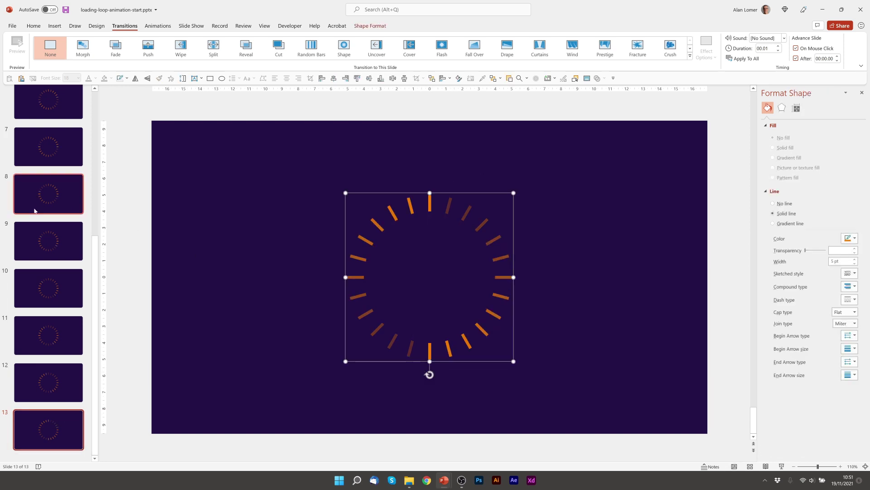
scroll(45, 272, "up", 5)
left_click(39, 119)
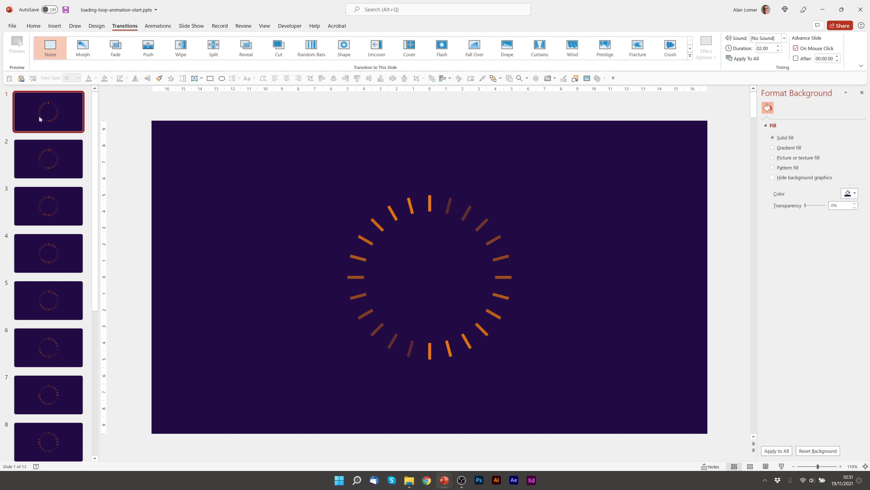
Step: Preview the 13-slide show full screen, then set it to loop continuously until Esc
key("F5")
key("Escape")
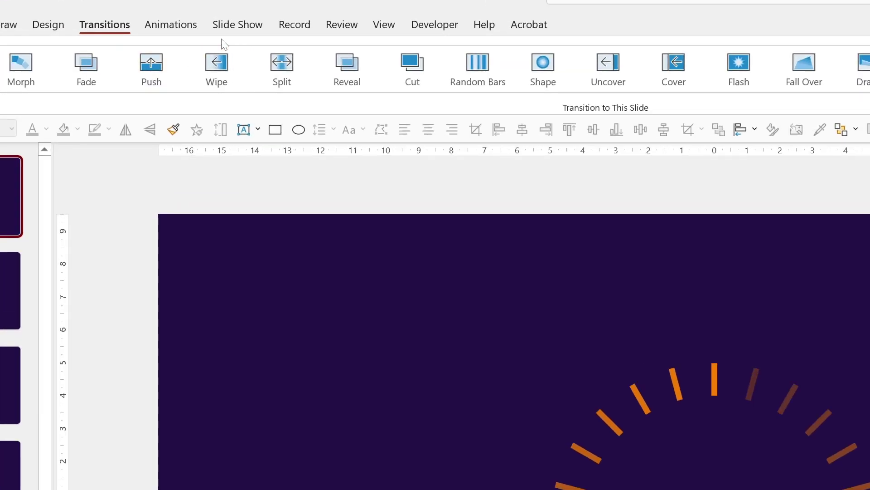
left_click(243, 32)
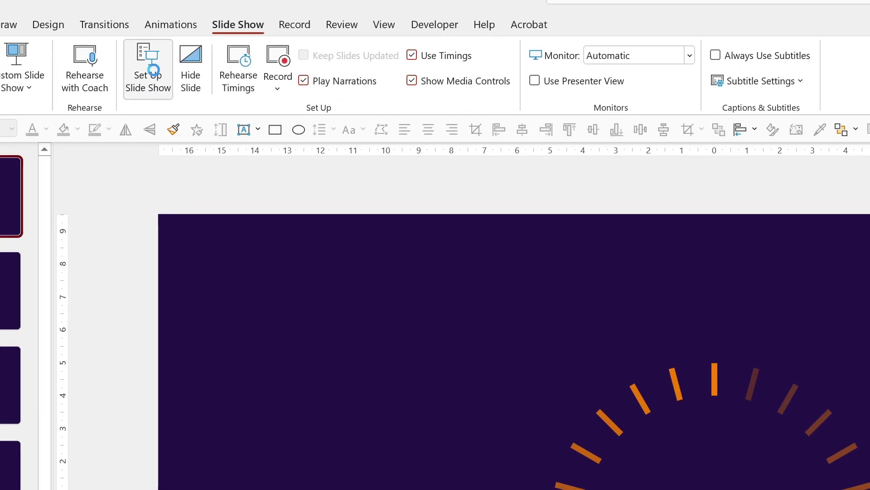
left_click(149, 69)
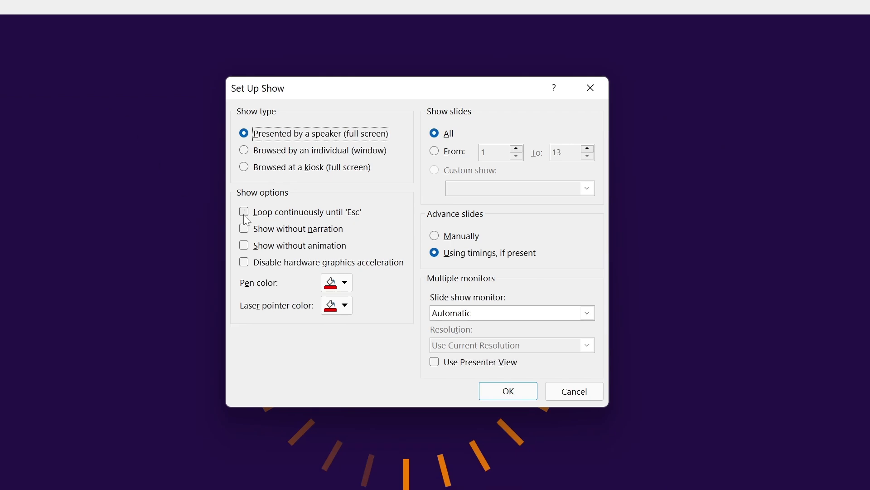
left_click(243, 213)
left_click(503, 394)
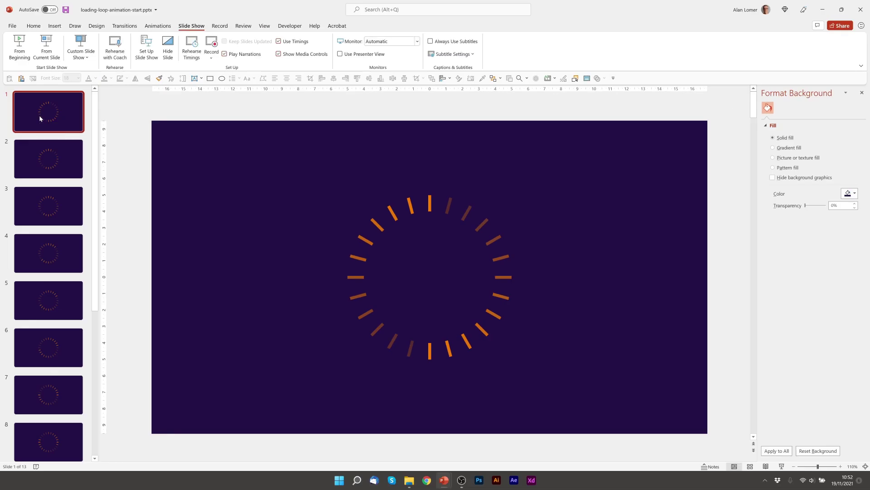
Step: Set slide 1 to advance automatically after 00:00.00 with a 00.01 transition duration
left_click(121, 26)
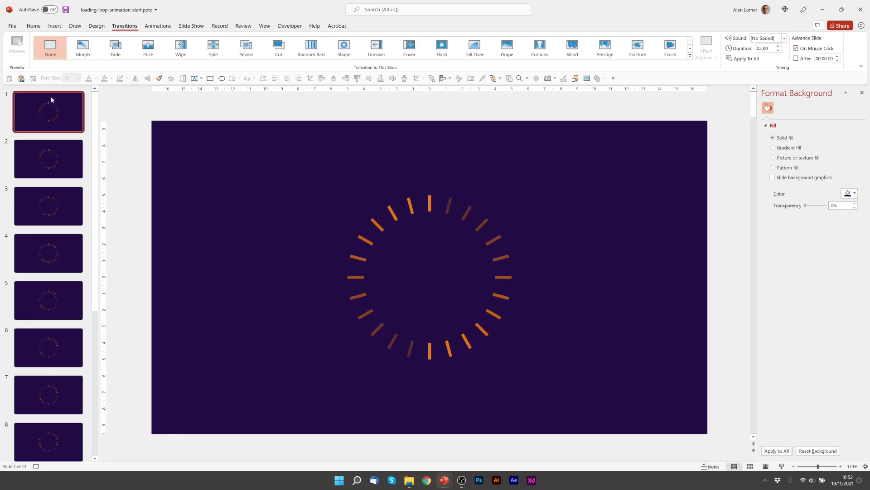
left_click(796, 59)
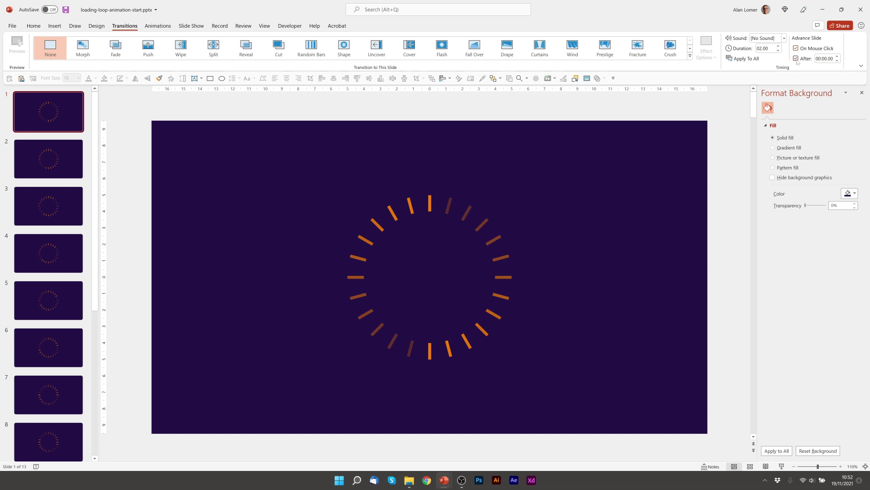
left_click(769, 49)
type("0.01")
left_click(14, 128)
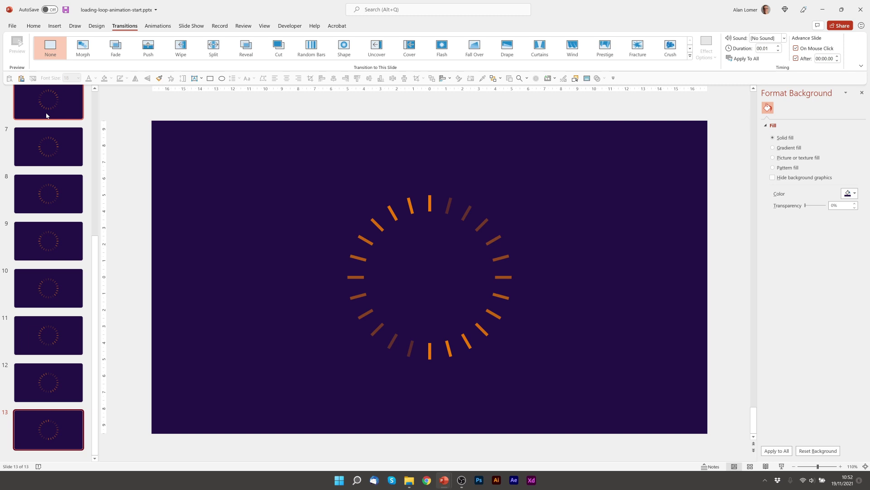
scroll(47, 115, "up", 6)
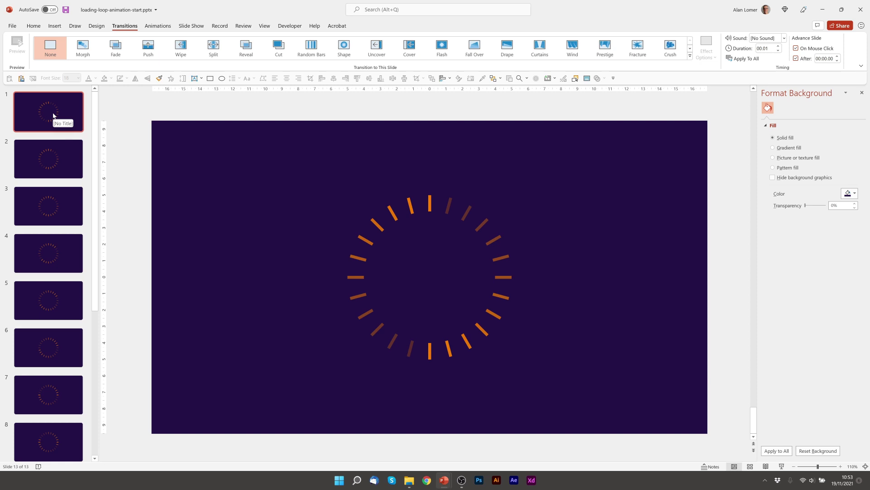
Step: Export the presentation as a video at Full HD (1080p) quality
left_click(13, 26)
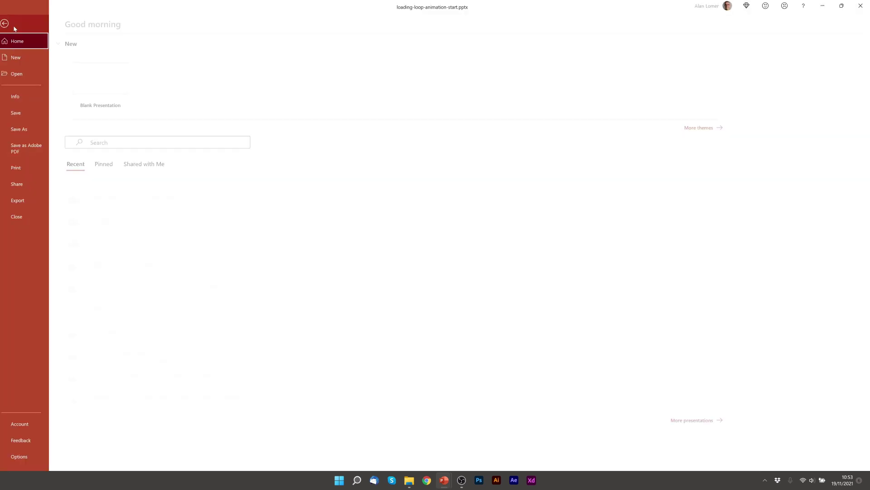
left_click(27, 201)
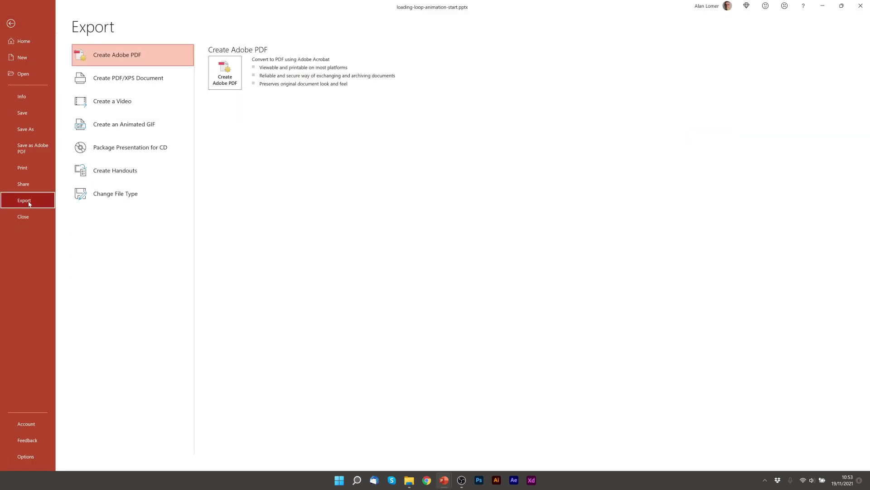
left_click(125, 104)
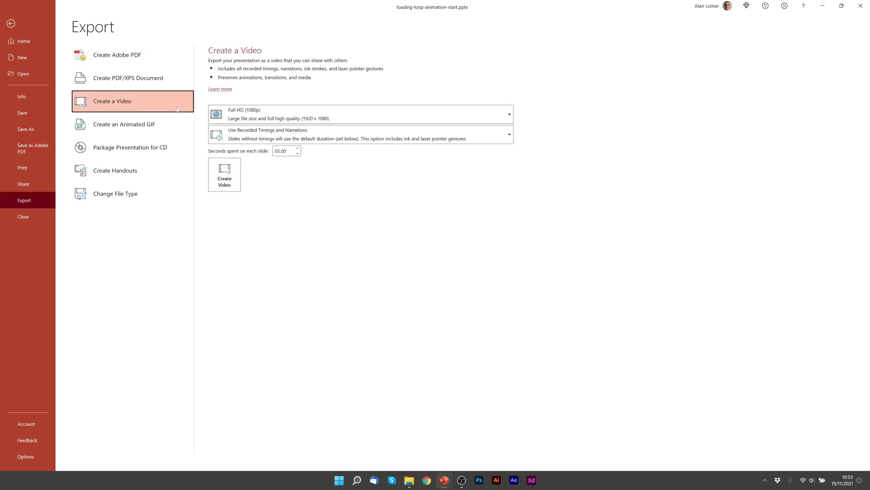
left_click(303, 117)
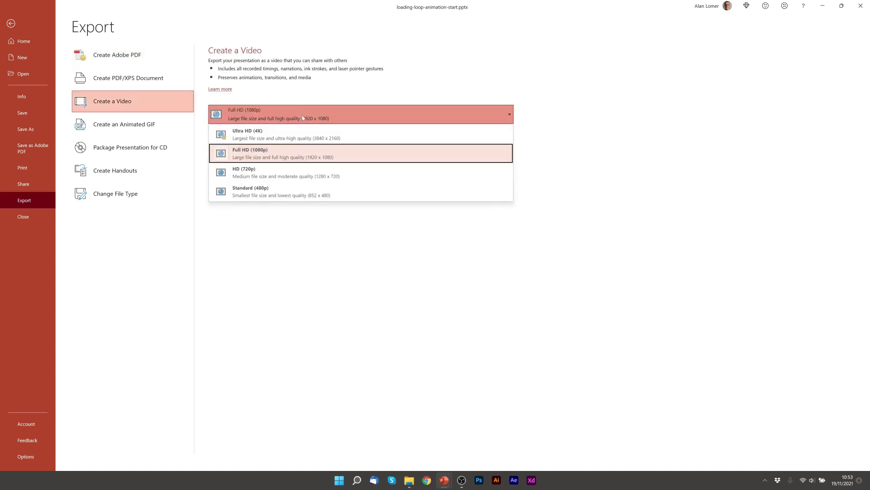
left_click(288, 154)
left_click(227, 170)
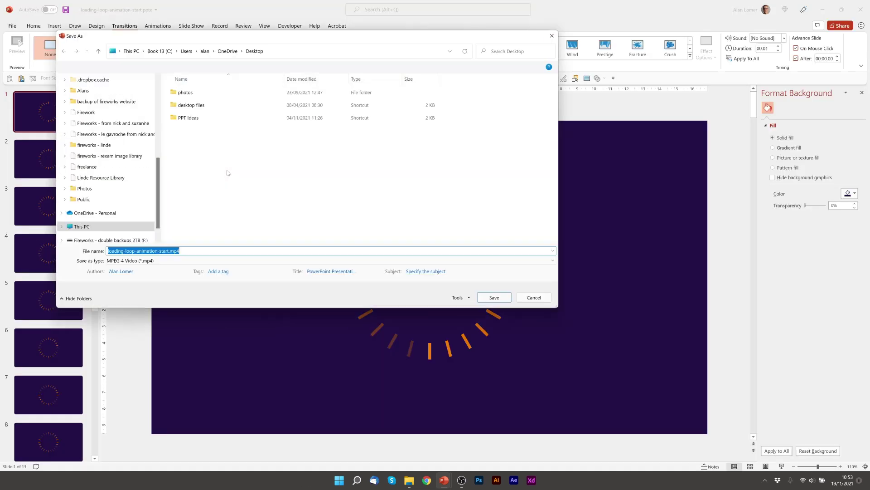
Step: Save the video as loading-loop-animation-start.mp4 on the Desktop
left_click_drag(158, 178, 158, 100)
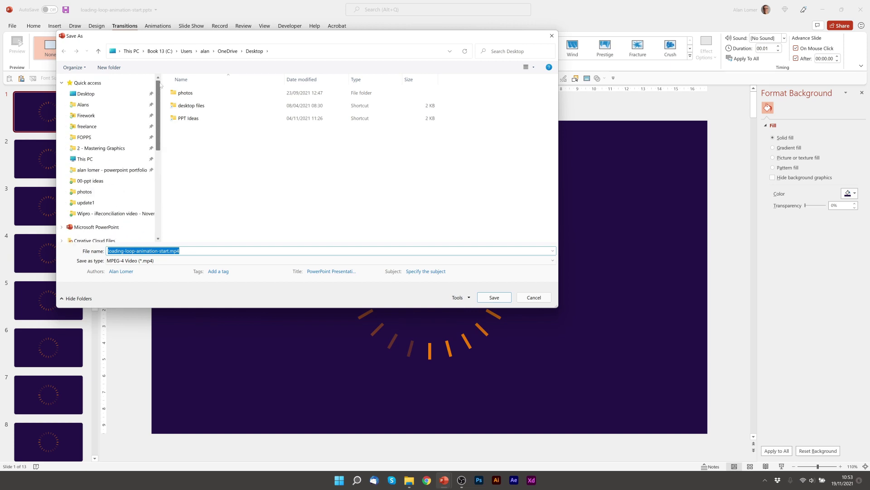
left_click(83, 94)
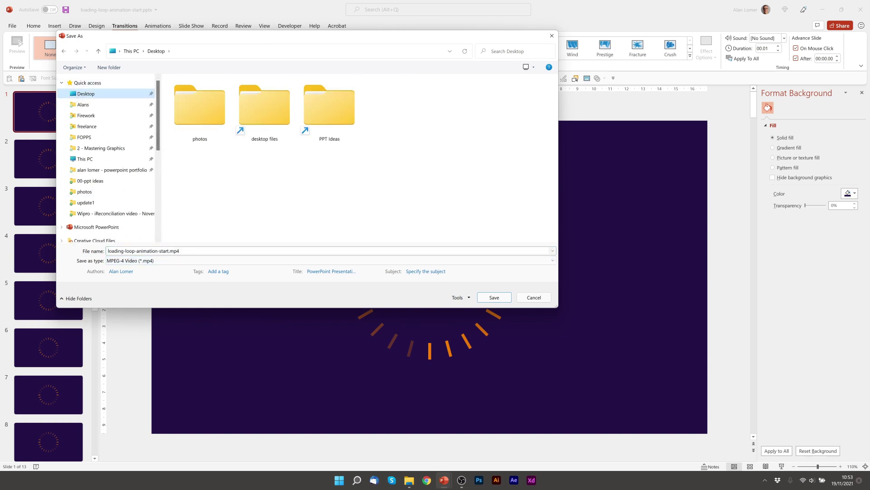
left_click(95, 252)
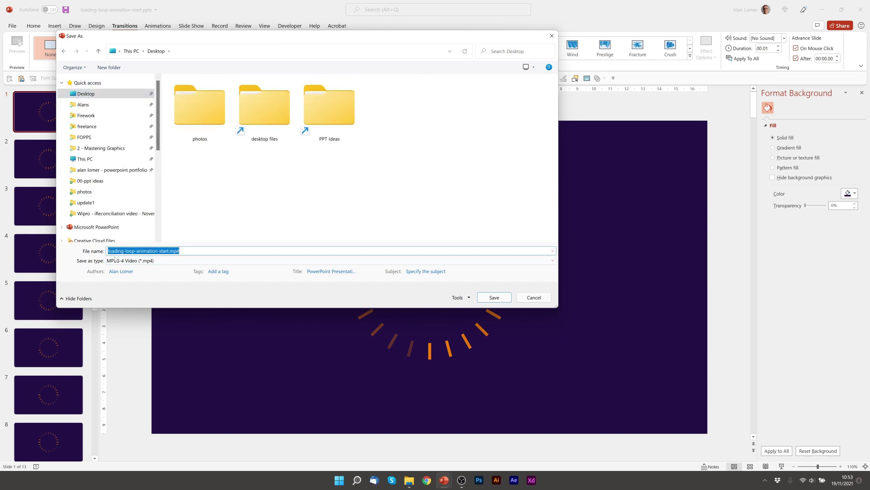
left_click(489, 298)
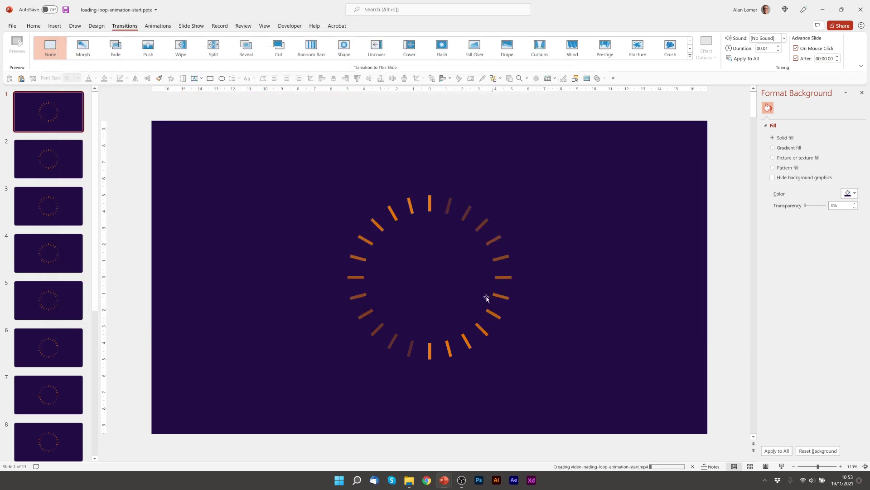